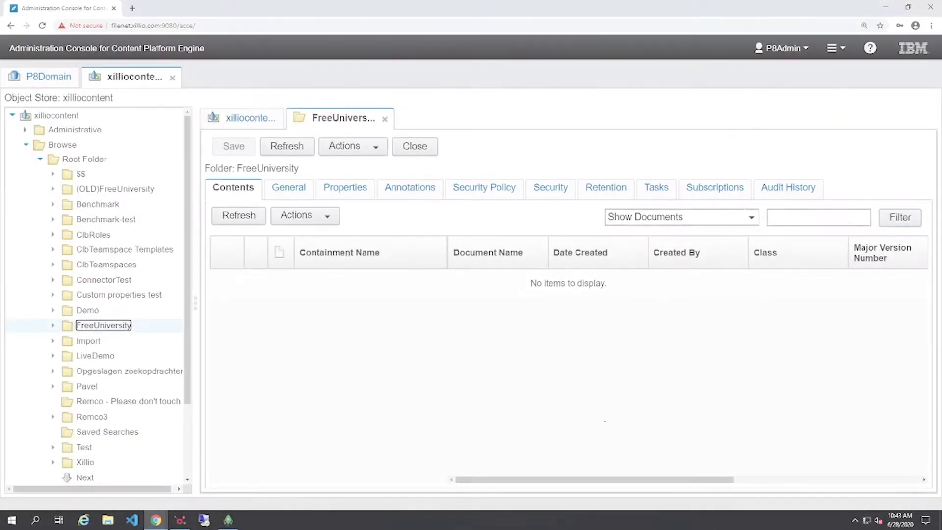
# Expand FreeUniversity and open the Faculty of Biology folder's documents.
pyautogui.click(104, 325)
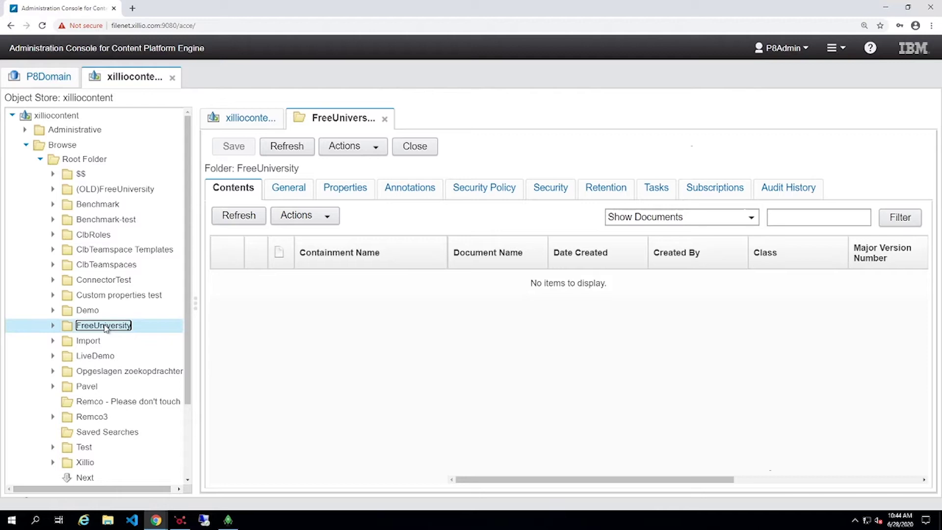
pyautogui.click(53, 325)
pyautogui.scroll(-2, 131, 235)
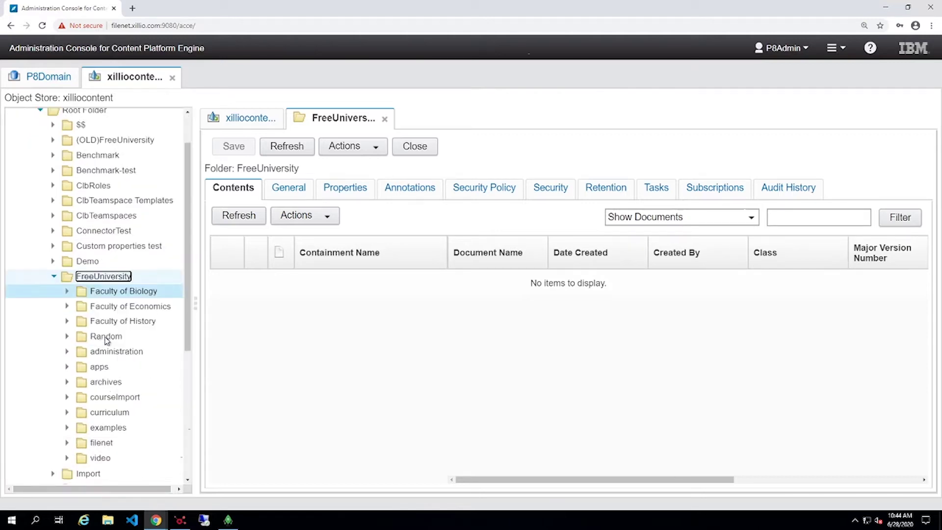
pyautogui.click(124, 242)
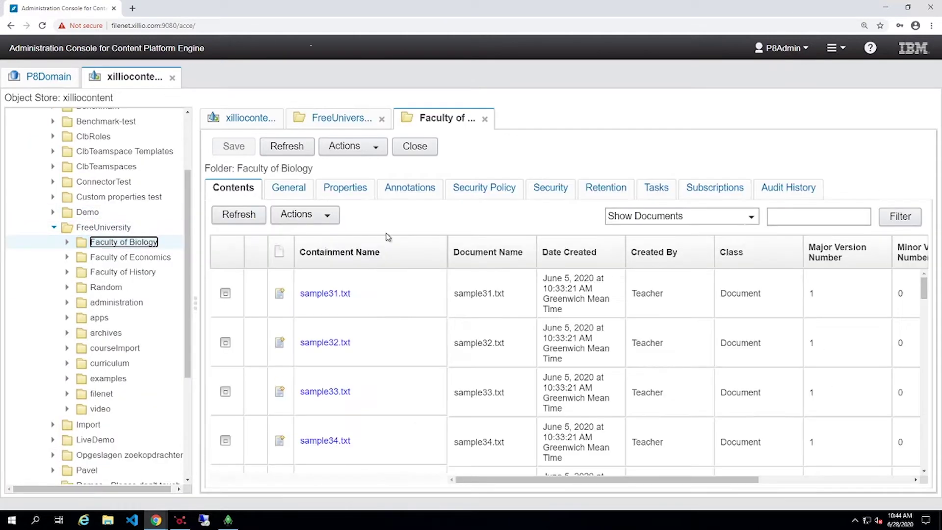
# Confirm sample31.txt carries an Active Content annotation, then close its document and folder tabs.
pyautogui.click(326, 293)
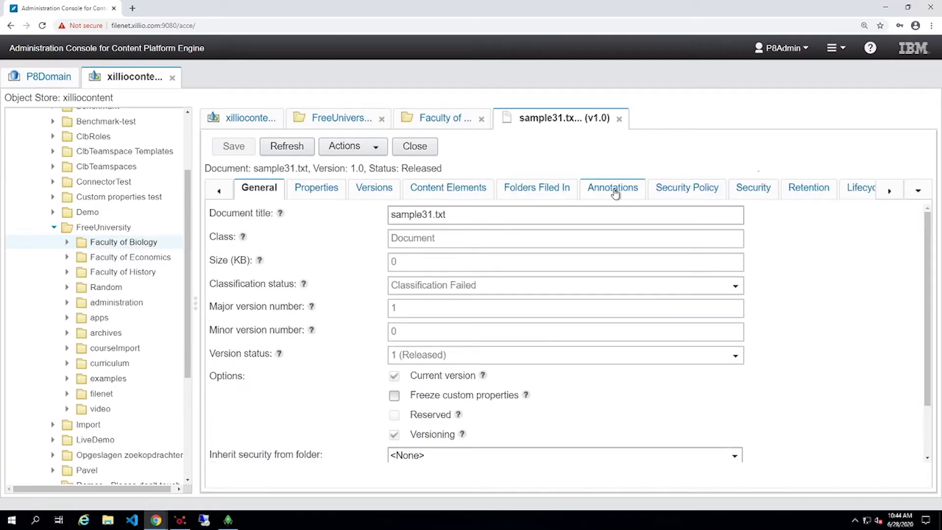
pyautogui.click(614, 189)
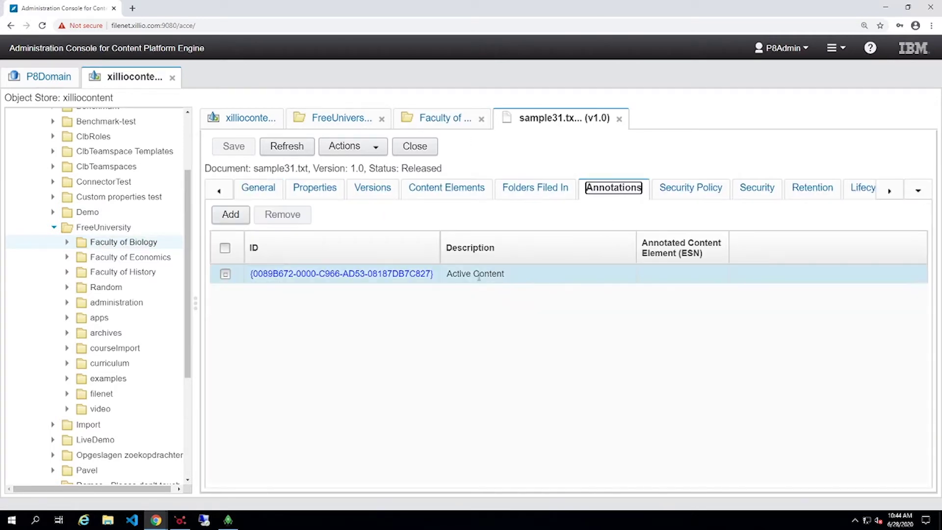
pyautogui.click(619, 119)
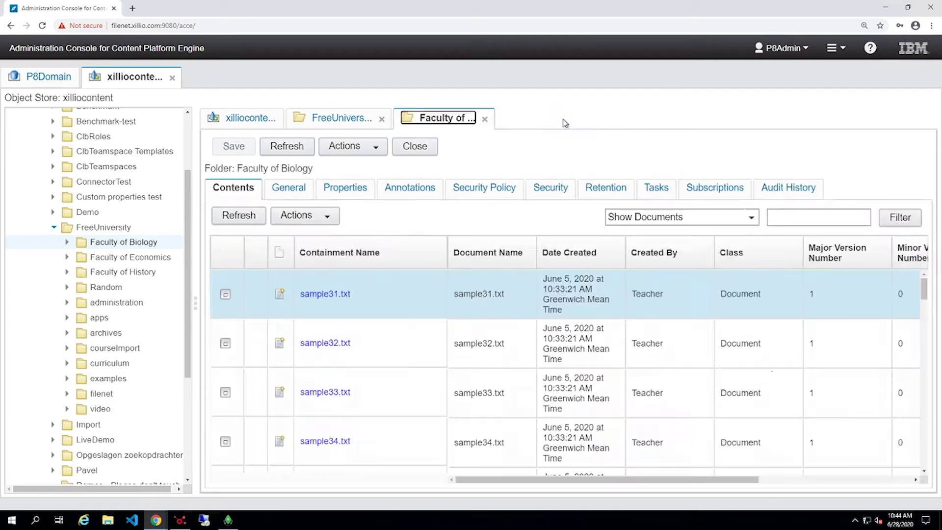
pyautogui.click(484, 119)
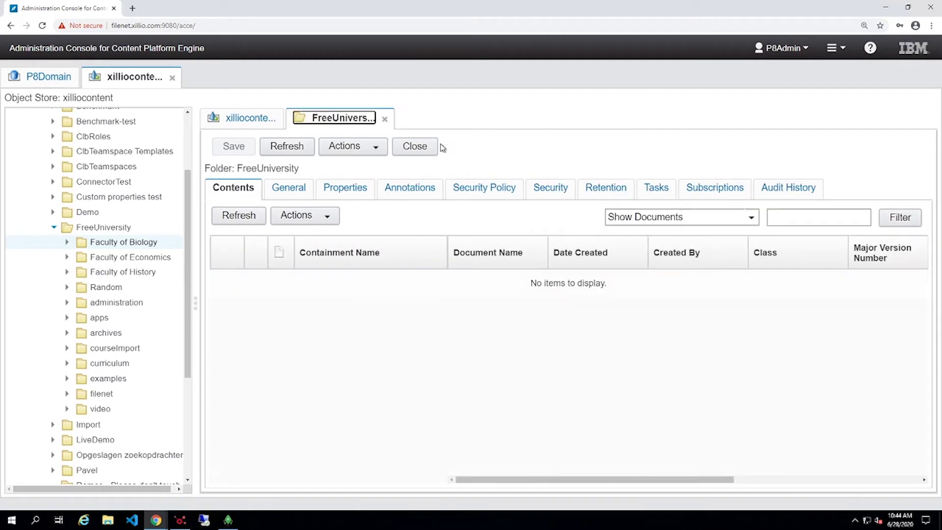
# List FreeUniversity's folders, open archives and confirm the pdf document's Active Content annotation.
pyautogui.click(747, 216)
pyautogui.click(666, 256)
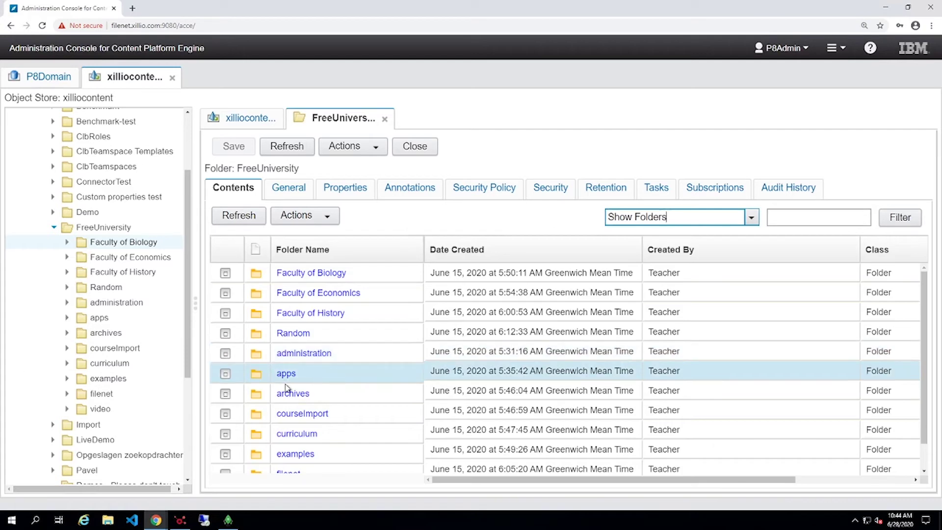
pyautogui.click(292, 392)
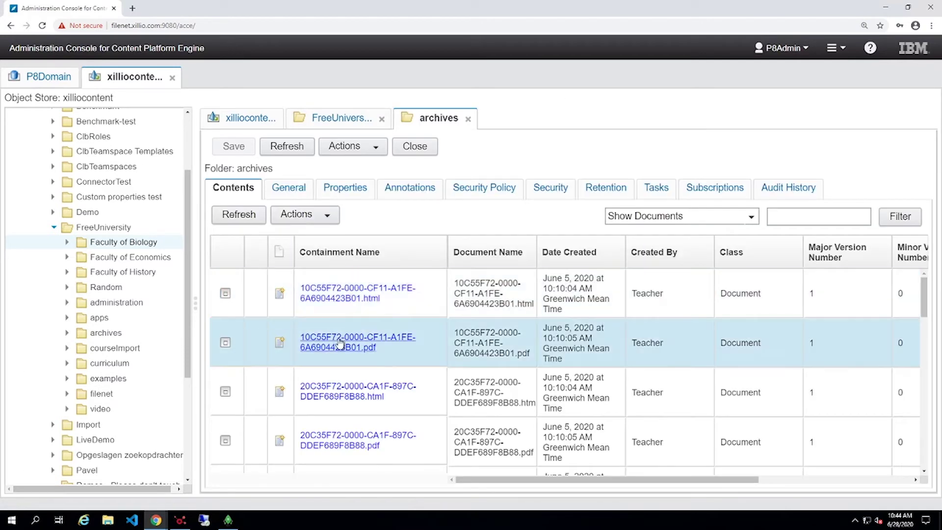
pyautogui.click(353, 342)
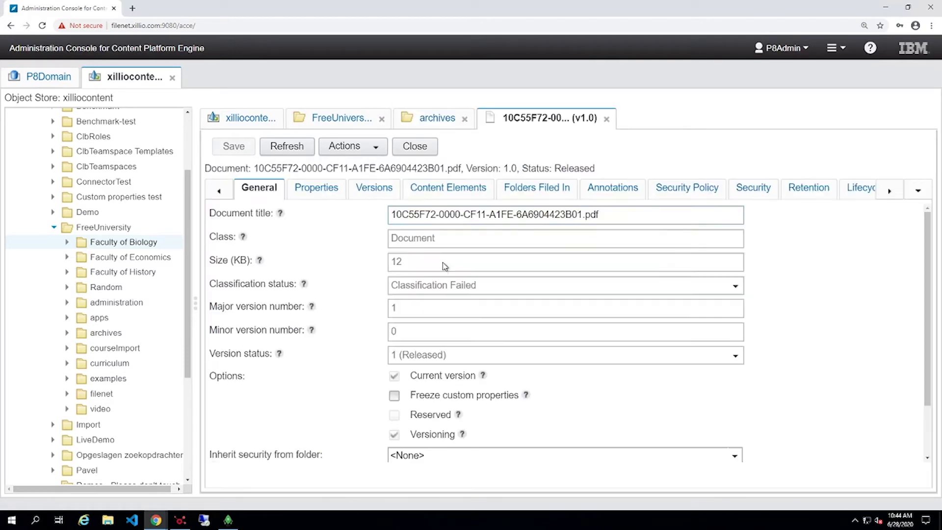
pyautogui.click(608, 187)
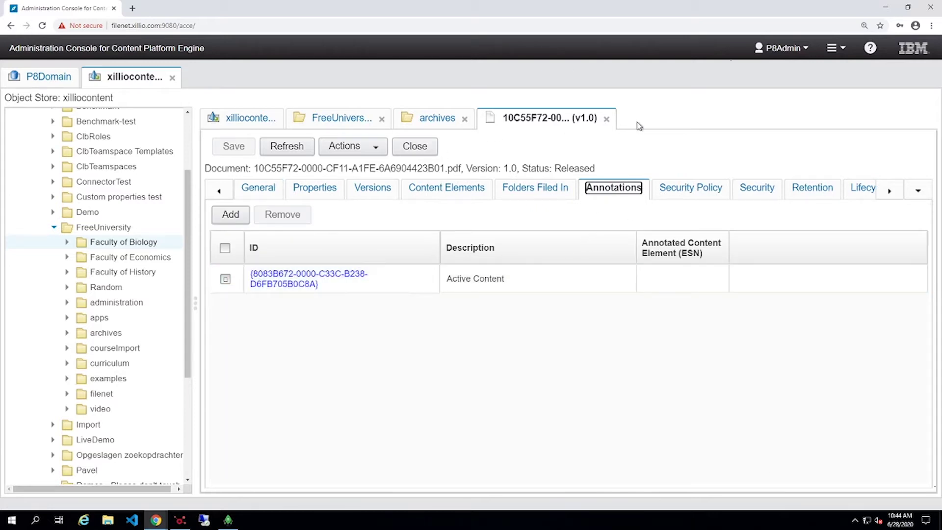
pyautogui.click(606, 118)
# Confirm the 20C35F72 html document carries an Archive annotation, then close the archives tabs.
pyautogui.click(370, 385)
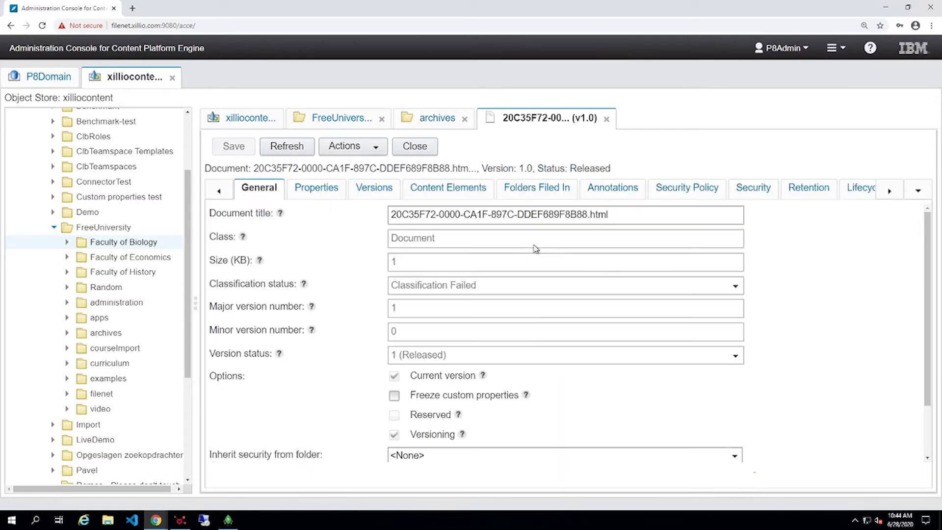
pyautogui.click(608, 192)
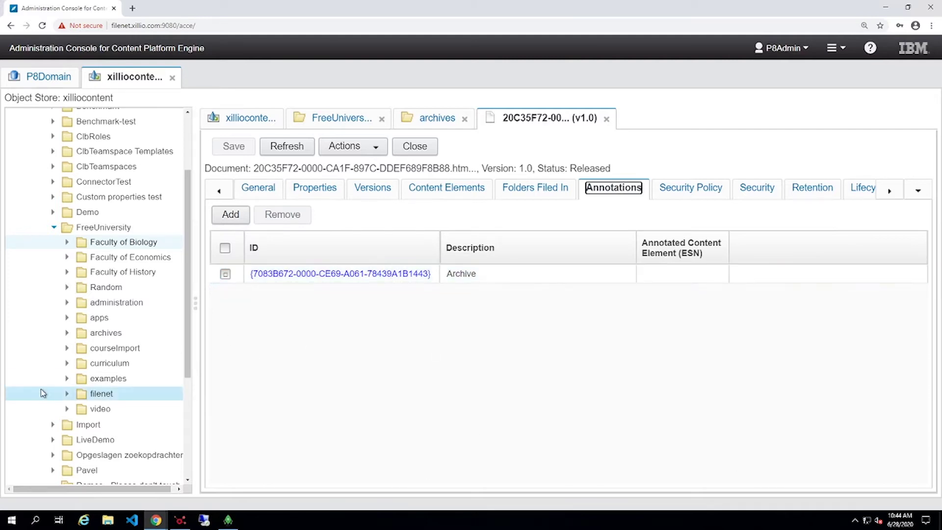
pyautogui.click(606, 119)
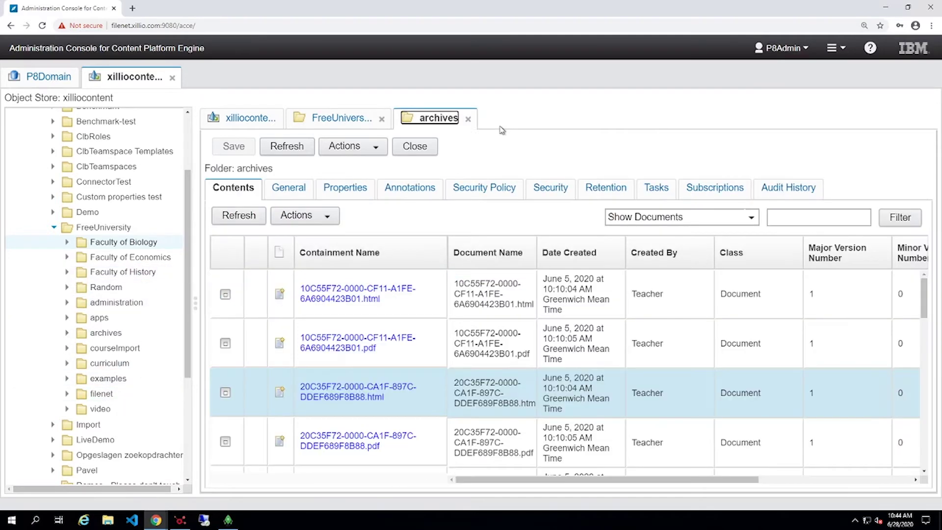
pyautogui.click(464, 119)
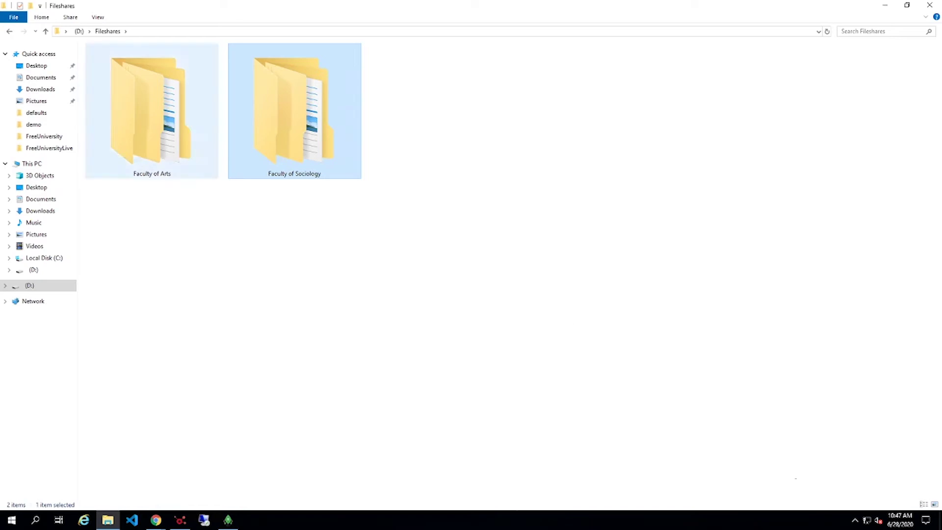
# Review the employee files in Faculty of Arts\administration, then return to Faculty of Arts.
pyautogui.click(157, 135)
pyautogui.doubleClick(157, 135)
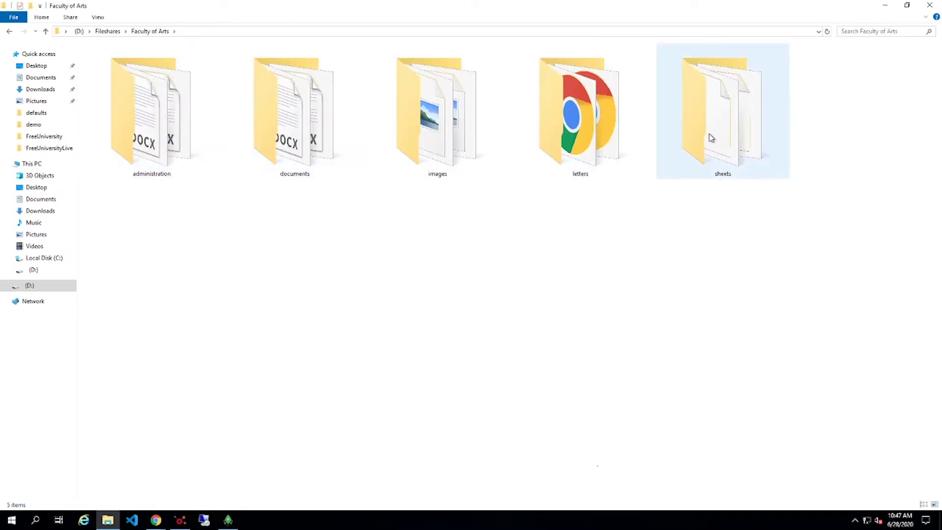
pyautogui.doubleClick(177, 145)
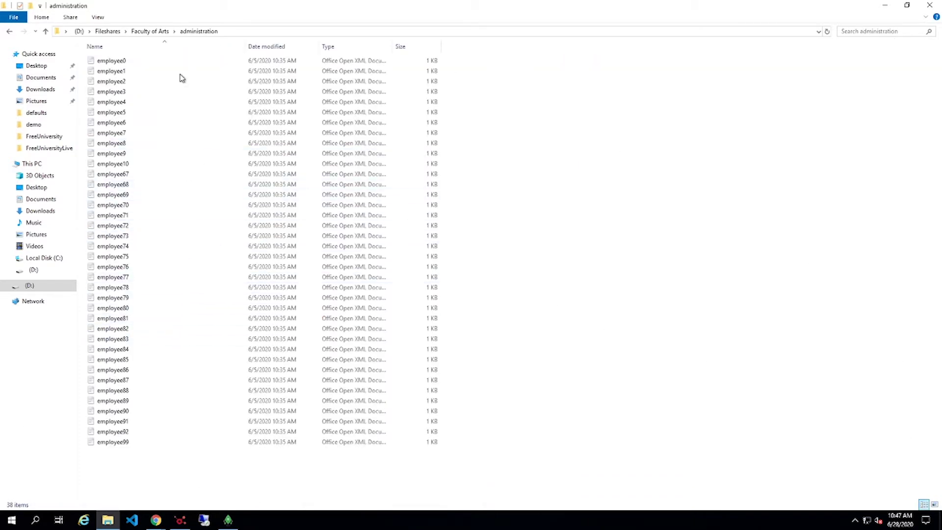
pyautogui.click(150, 31)
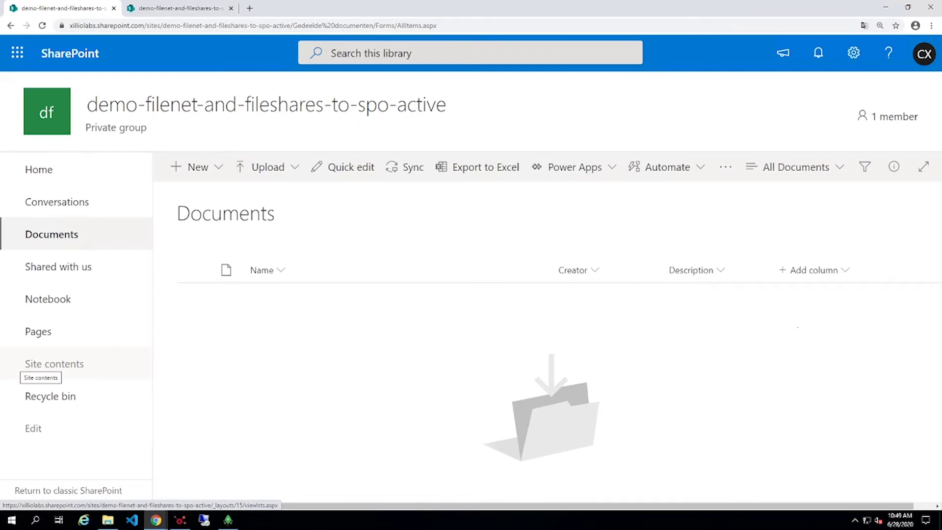
# Switch to the spo-archive site's browser tab with Ctrl+Tab.
pyautogui.hotkey('ctrl', 'Tab')
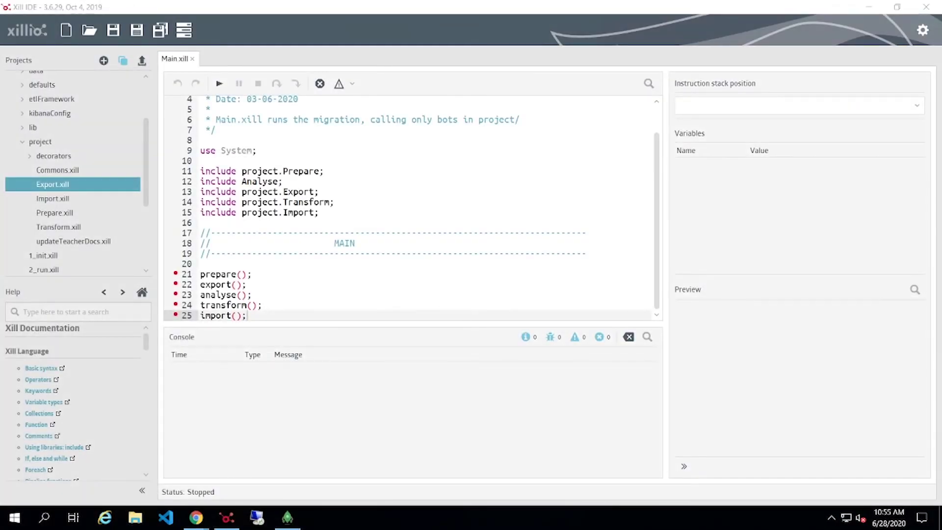
# Run Main.xill and resume past the line 21 prepare and line 22 export breakpoints.
pyautogui.click(220, 86)
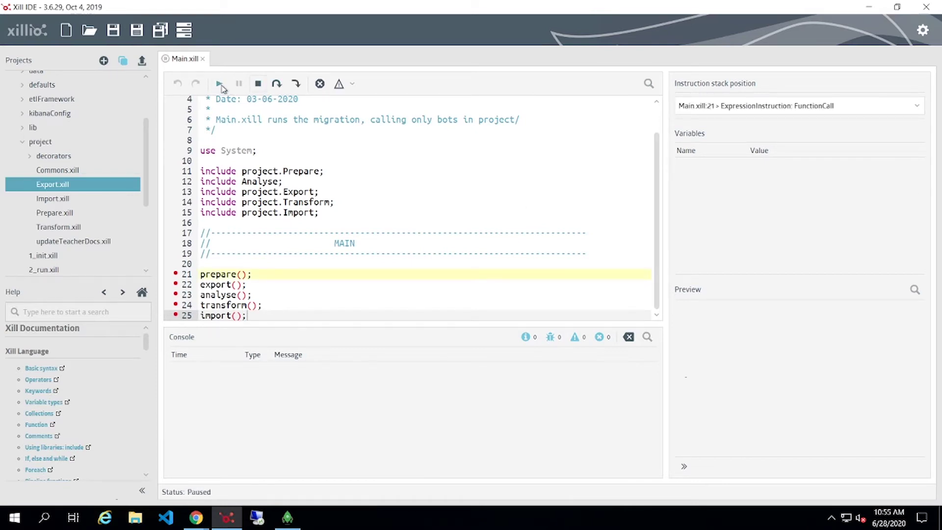
pyautogui.click(220, 85)
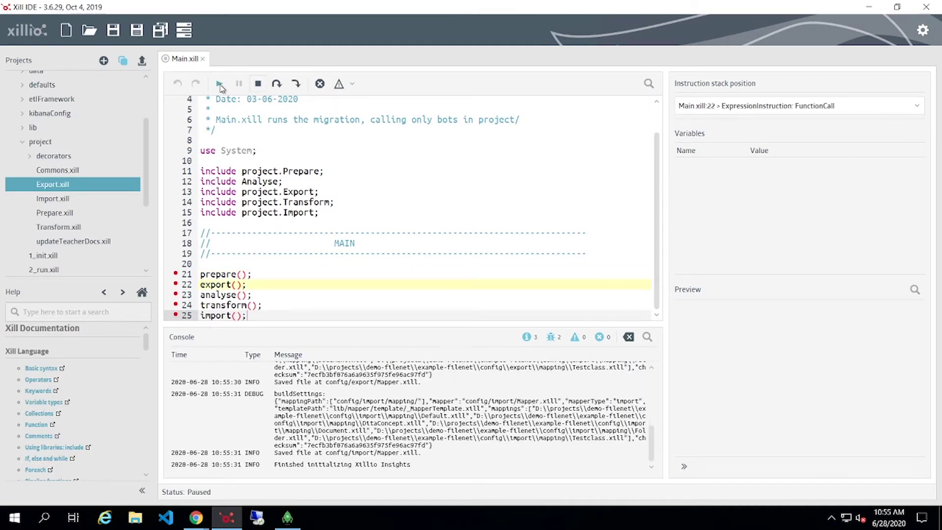
pyautogui.click(220, 85)
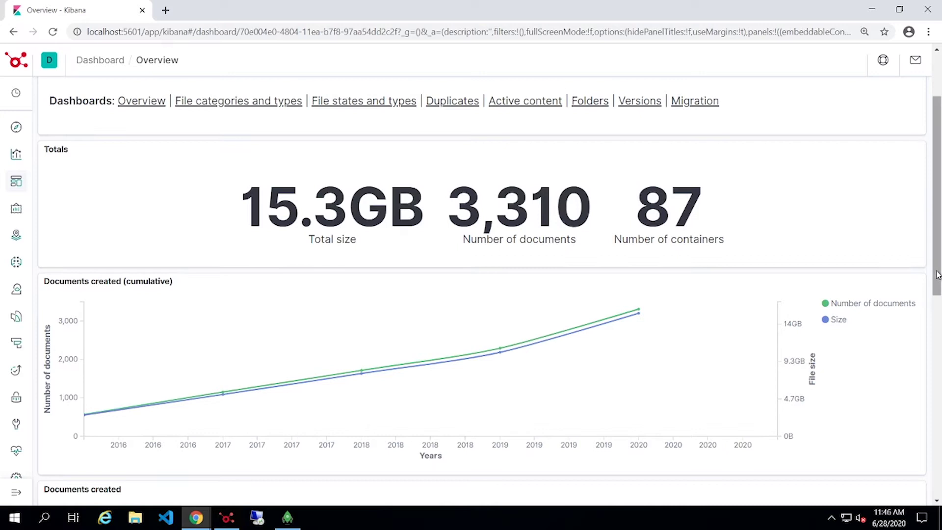
# Scroll through the Overview dashboard's 15.3GB, 3,310-document totals and cumulative documents chart.
pyautogui.moveTo(936, 275); pyautogui.dragTo(937, 411)
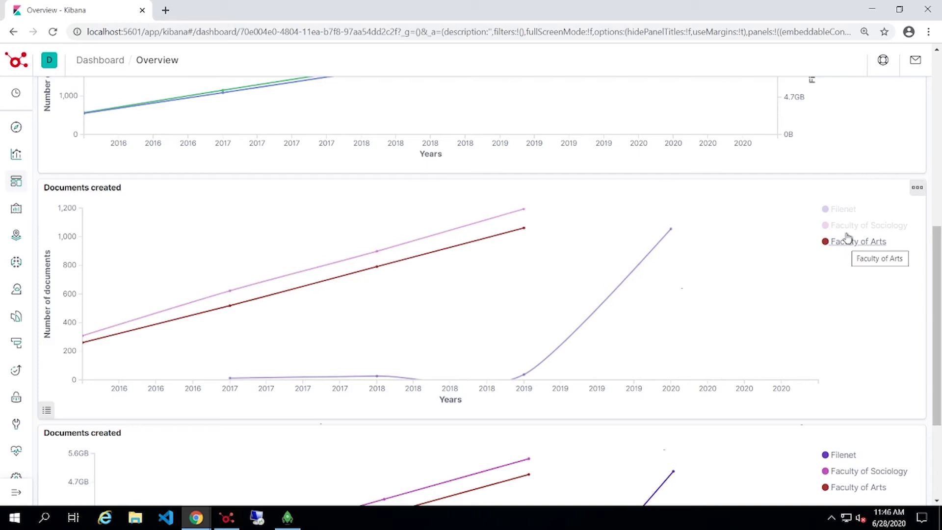
pyautogui.scroll(-2, 718, 253)
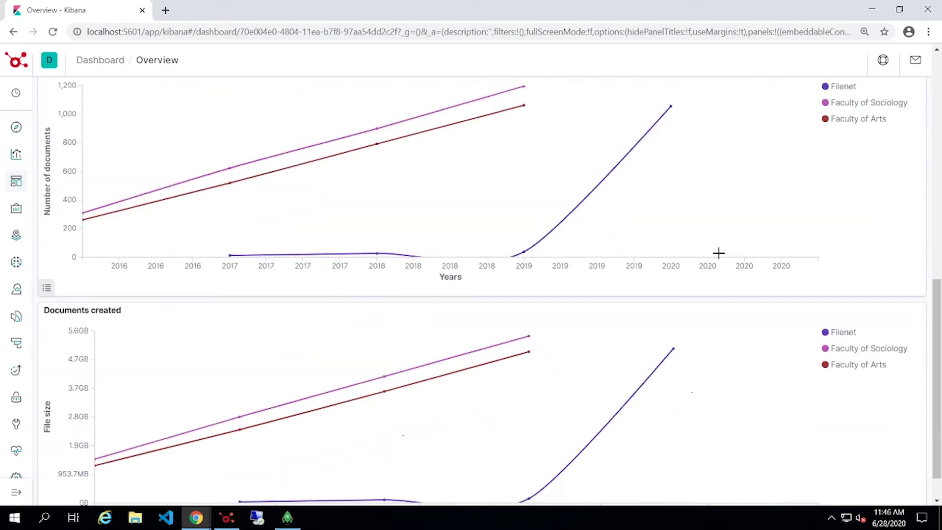
pyautogui.scroll(-1, 718, 253)
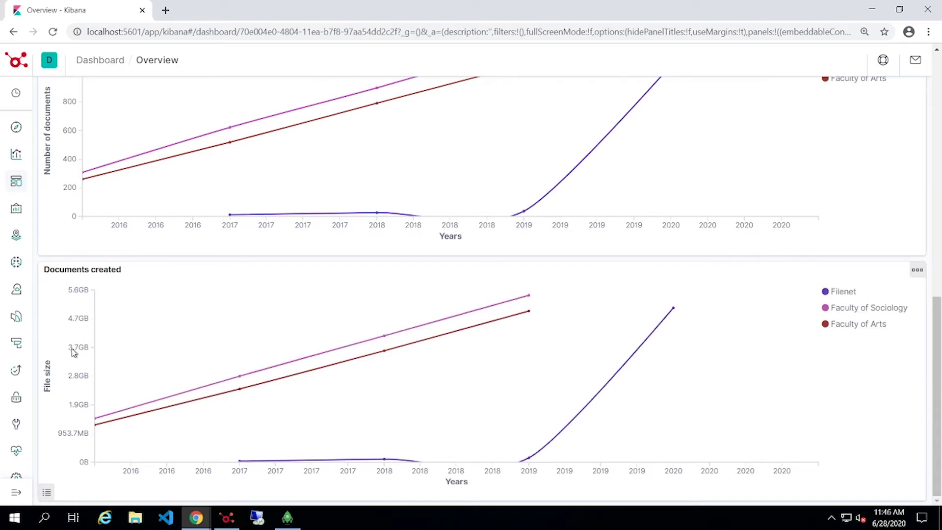
pyautogui.scroll(3, 101, 246)
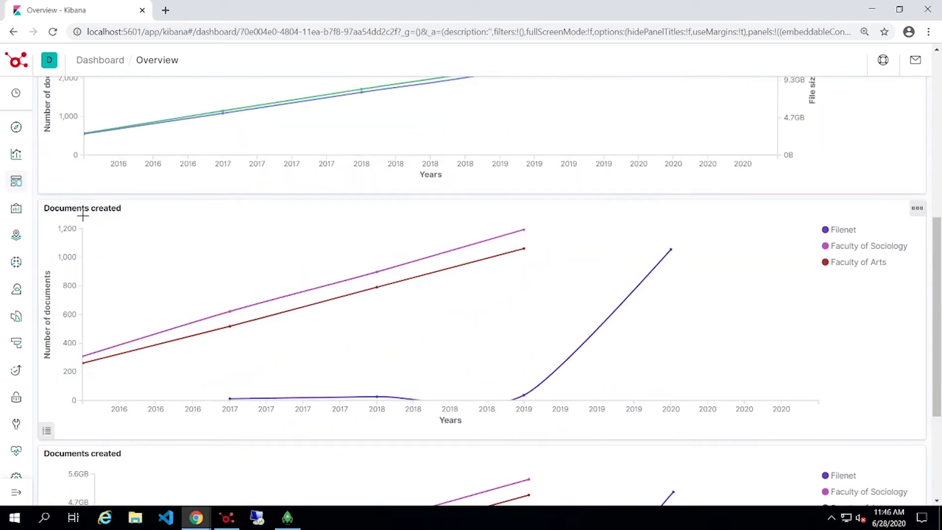
pyautogui.scroll(8, 102, 214)
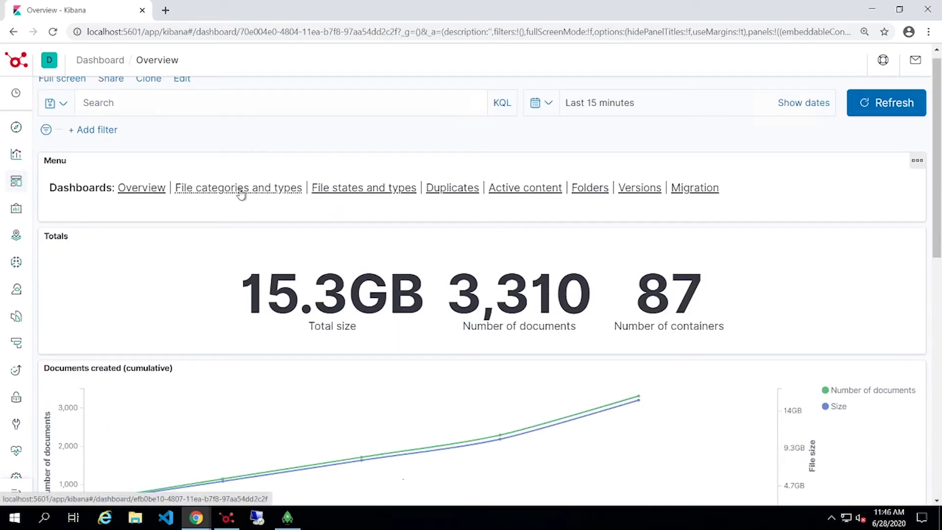
# Open the File categories and types dashboard and scroll to the ordered-by-count chart.
pyautogui.click(239, 190)
pyautogui.scroll(-1, 397, 268)
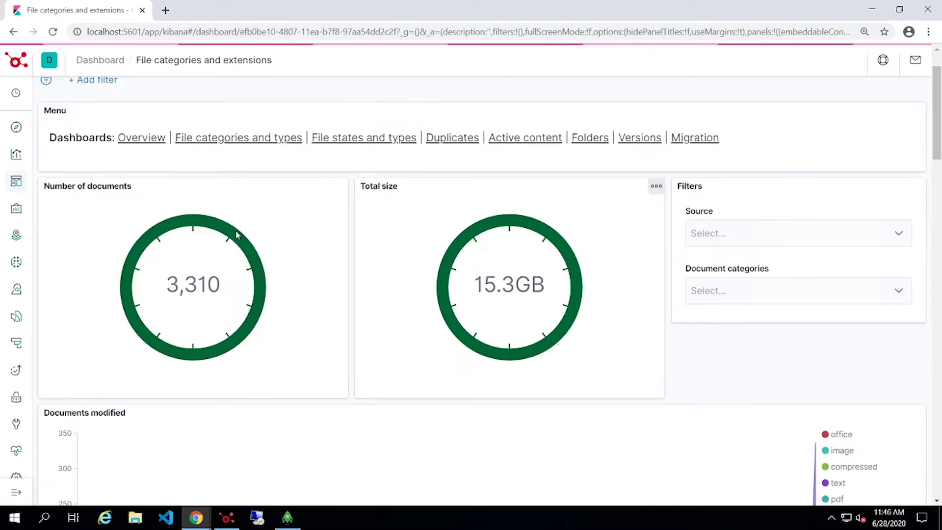
pyautogui.scroll(-3, 540, 304)
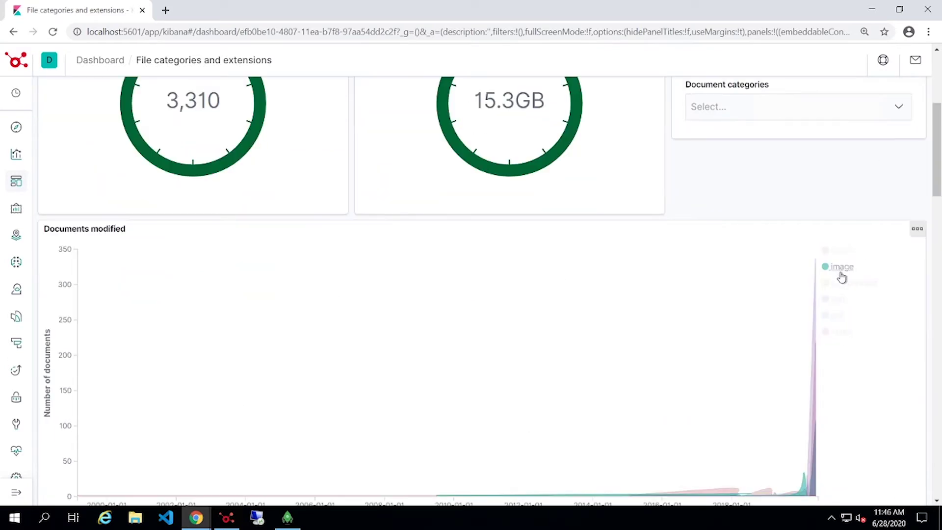
pyautogui.scroll(-2, 820, 318)
pyautogui.scroll(-3, 821, 317)
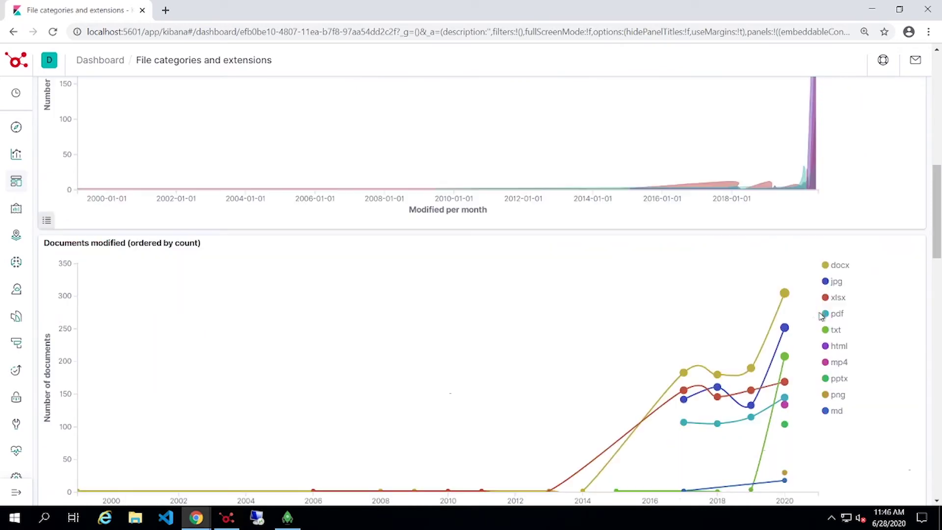
pyautogui.scroll(-2, 831, 294)
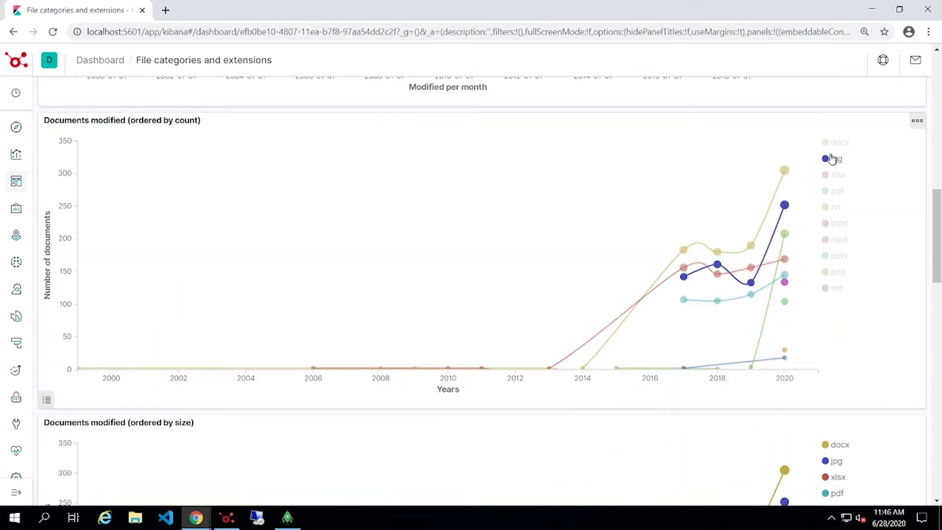
pyautogui.scroll(-1, 834, 290)
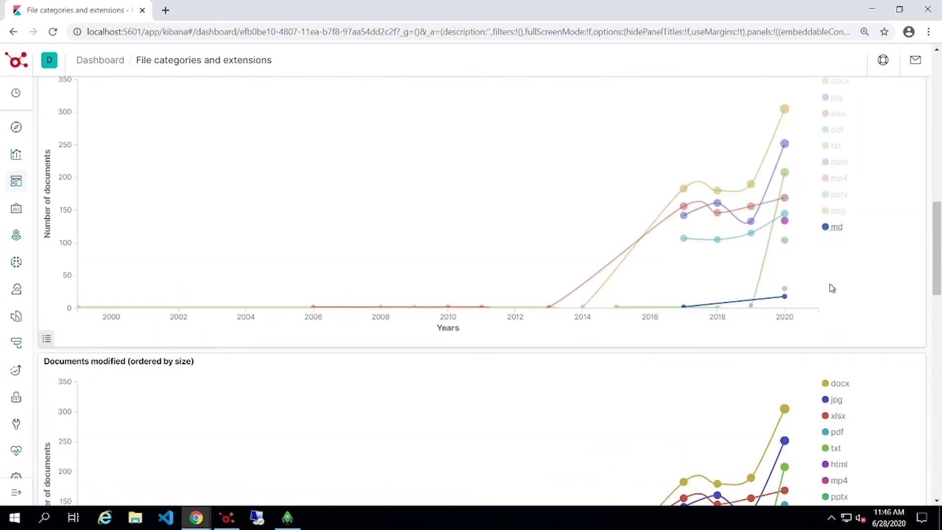
pyautogui.scroll(2, 832, 289)
# Brush-select modification years 2013–2020, leaving 3,135 documents totalling 14.6GB.
pyautogui.moveTo(556, 202)
pyautogui.mouseDown()
pyautogui.moveTo(715, 284)
pyautogui.moveTo(801, 285)
pyautogui.mouseUp()
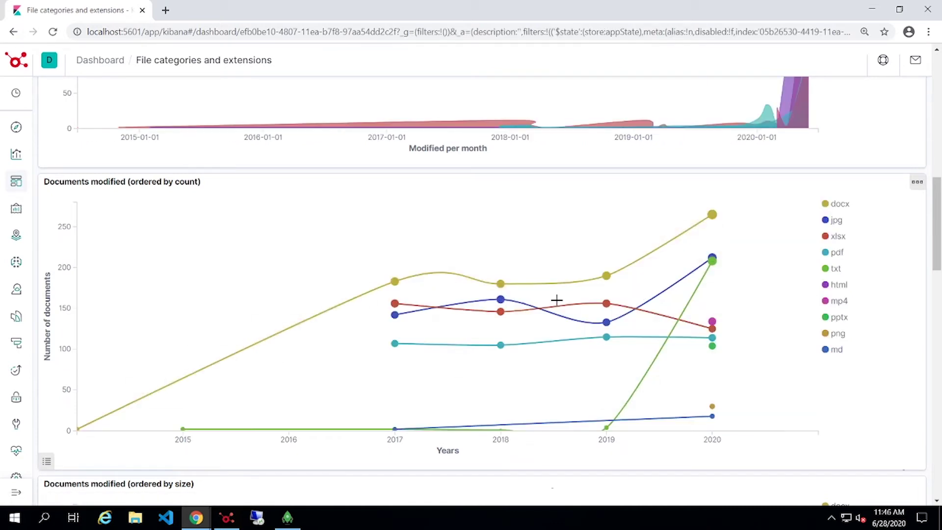
pyautogui.scroll(-6, 552, 300)
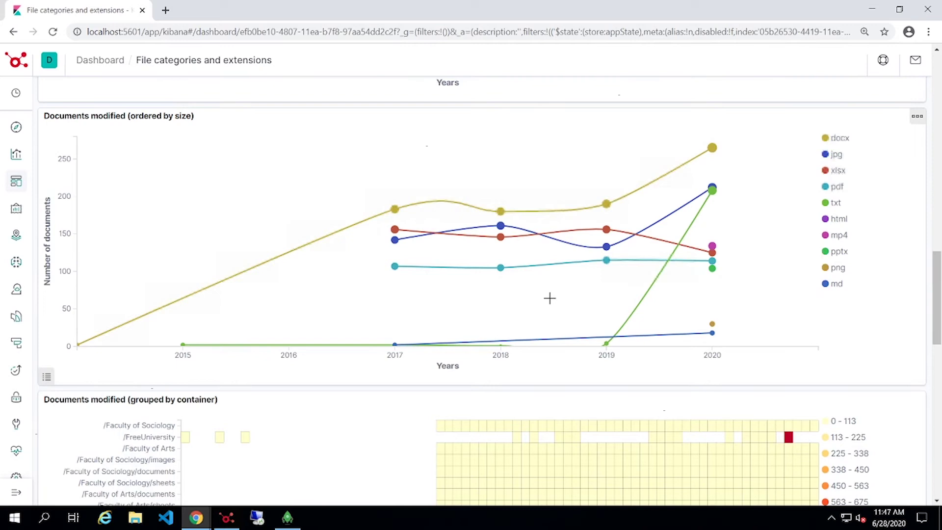
pyautogui.scroll(12, 751, 265)
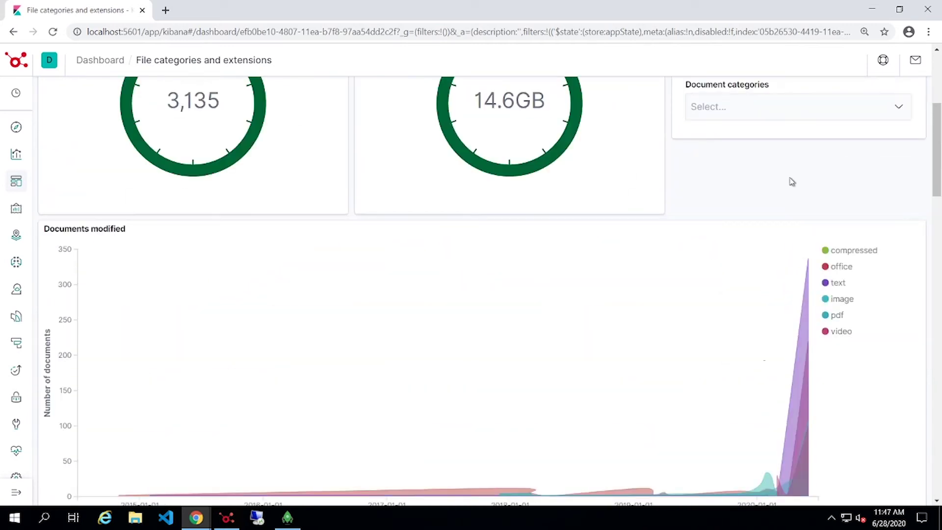
# Filter Document categories to 'text' (353 documents, 1.7GB) and review the txt, html, csv, htm charts.
pyautogui.scroll(2, 780, 167)
pyautogui.click(898, 227)
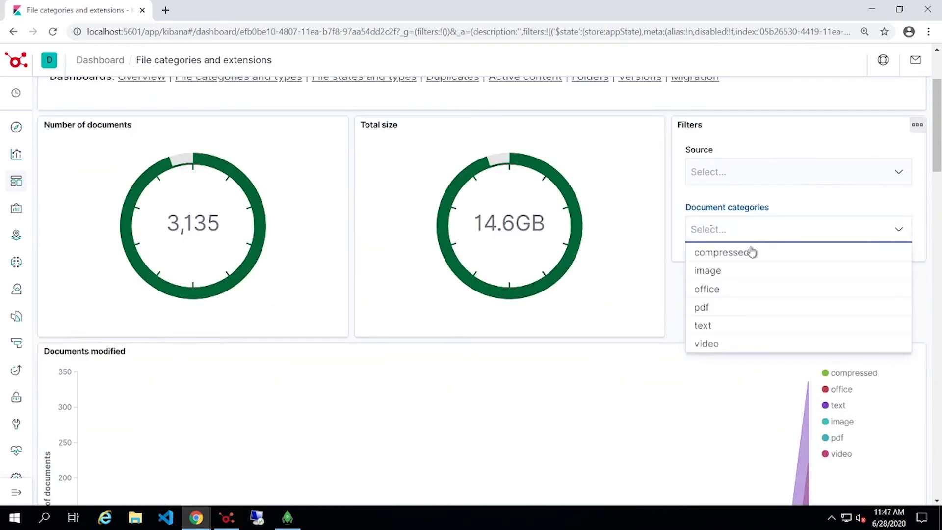
pyautogui.click(702, 327)
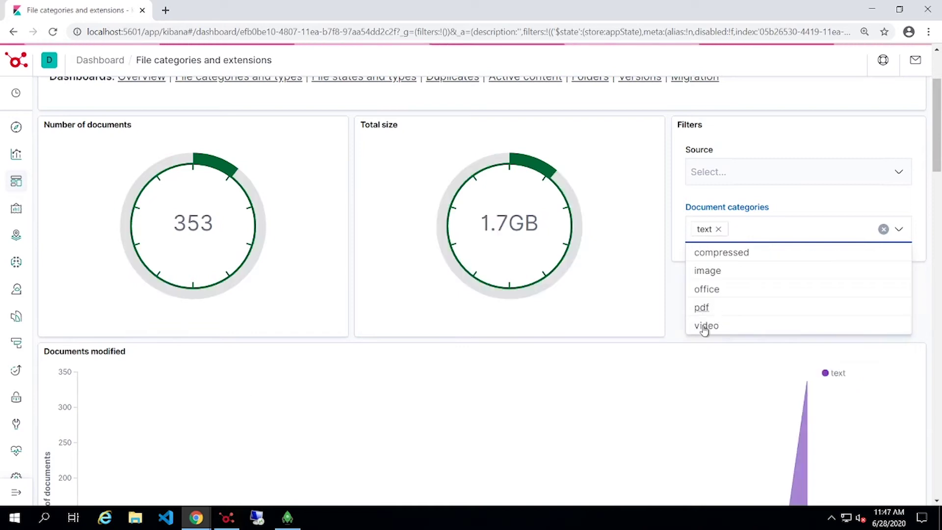
pyautogui.click(899, 322)
pyautogui.scroll(-2, 880, 364)
pyautogui.scroll(-5, 880, 364)
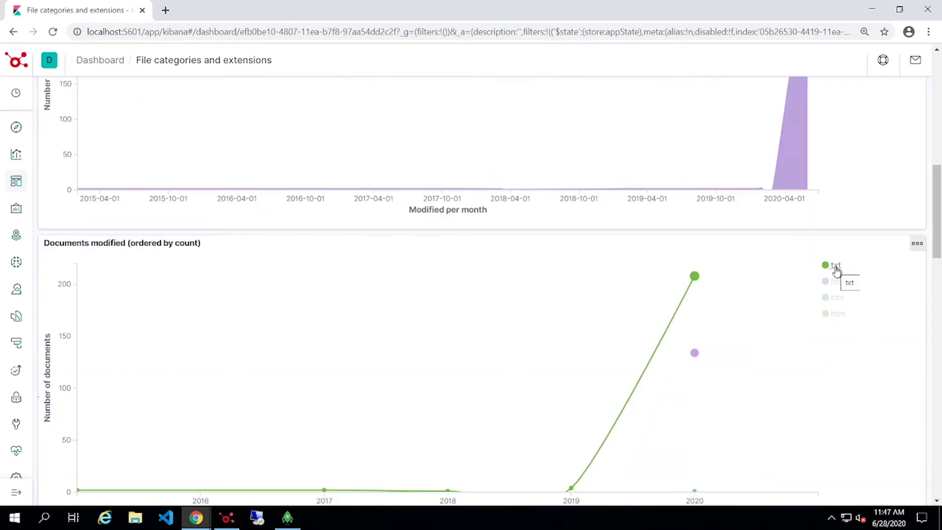
pyautogui.scroll(-5, 836, 270)
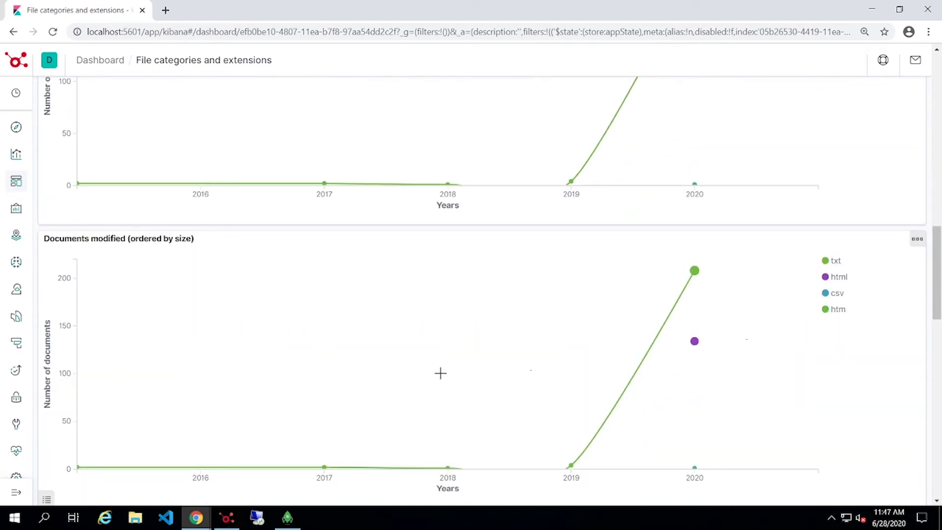
pyautogui.scroll(5, 939, 263)
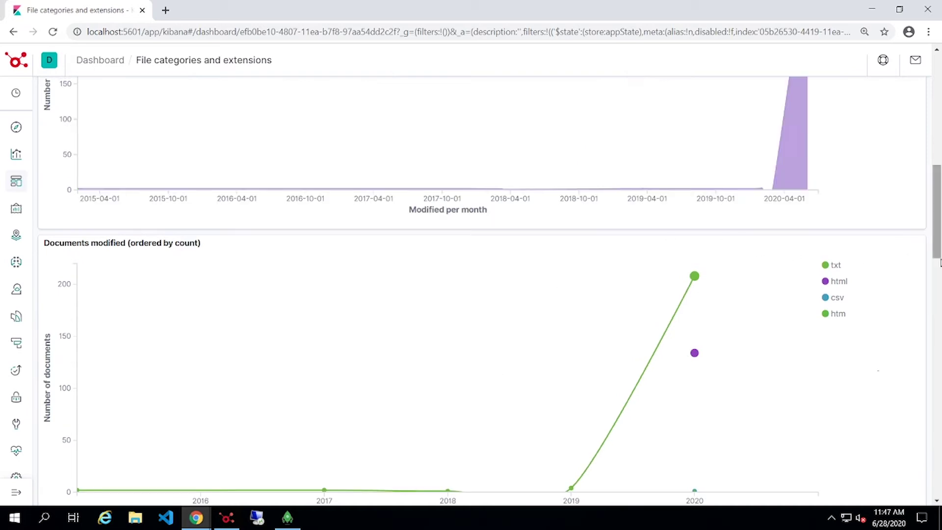
pyautogui.moveTo(938, 249); pyautogui.dragTo(937, 156)
# Open the Duplicates dashboard and expand the first row, 07-transform-MongoDB.mp4, to its full record.
pyautogui.click(452, 107)
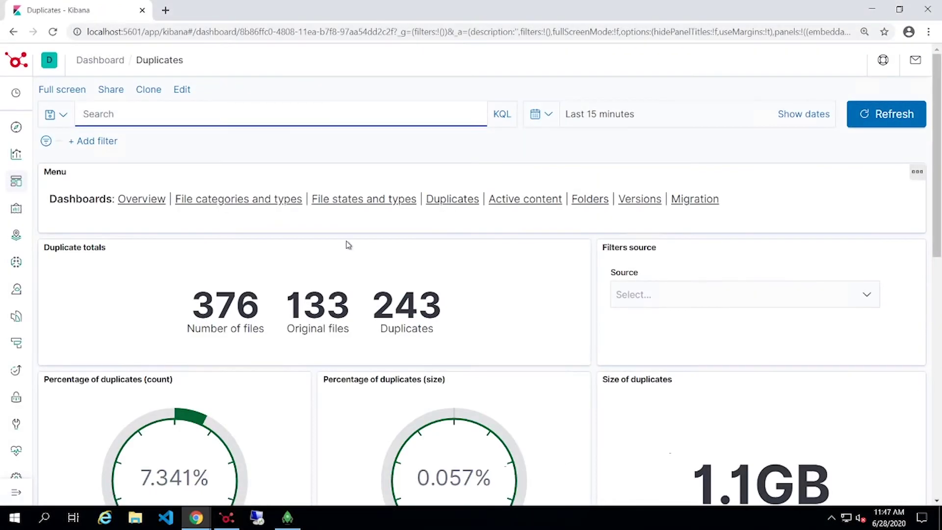
pyautogui.scroll(-1, 200, 206)
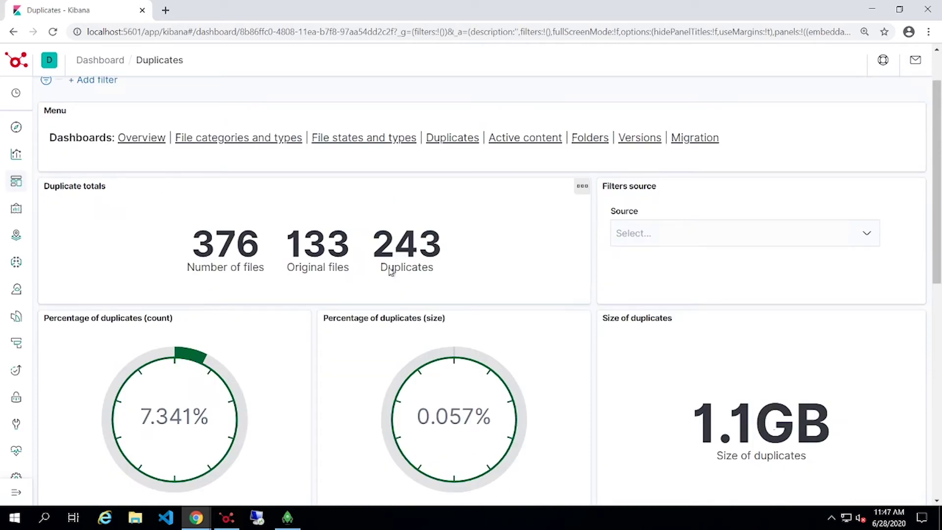
pyautogui.scroll(-2, 482, 299)
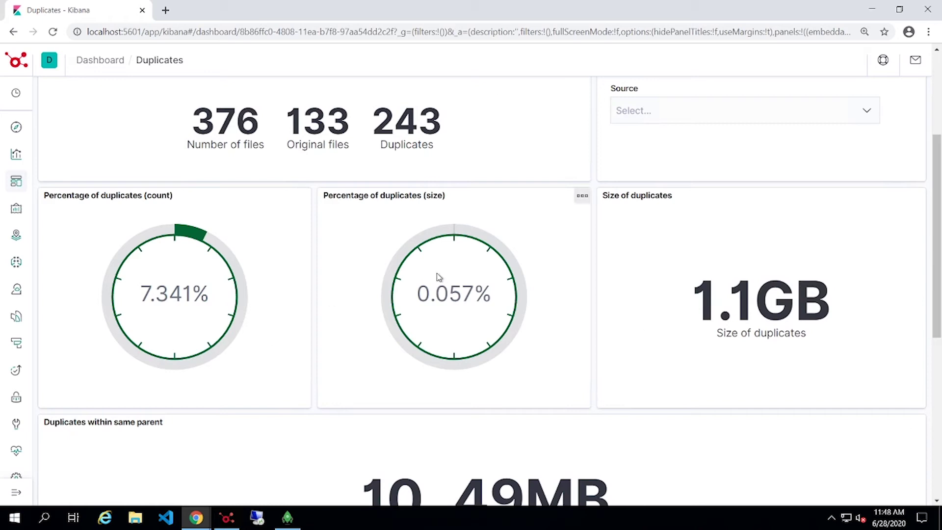
pyautogui.scroll(-5, 435, 267)
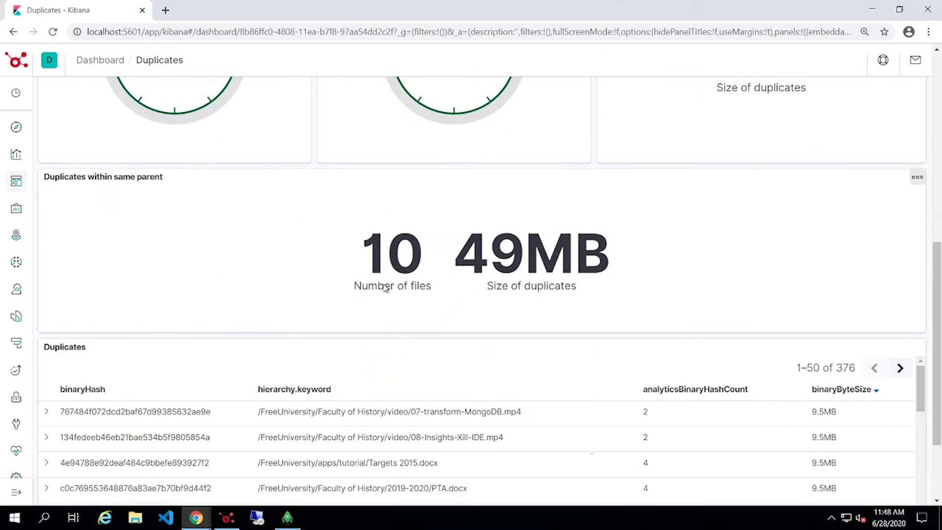
pyautogui.scroll(-2, 439, 259)
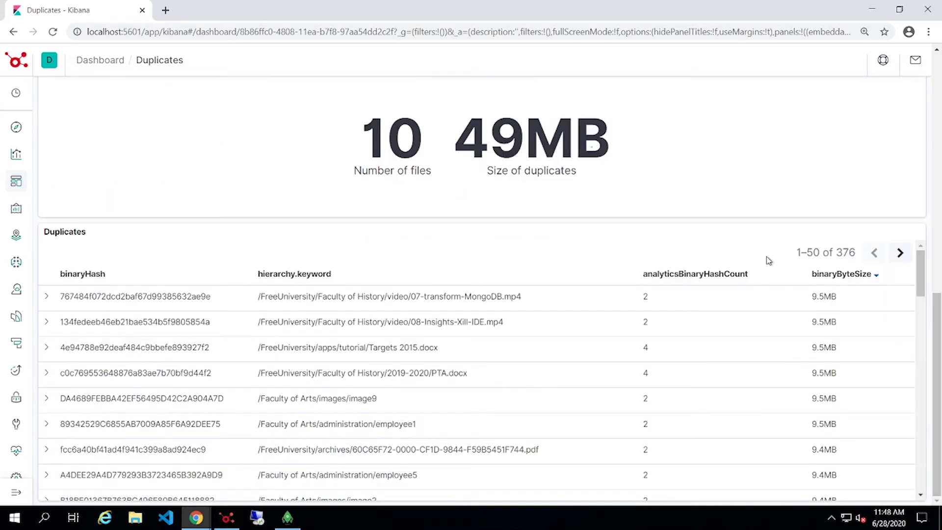
pyautogui.click(46, 297)
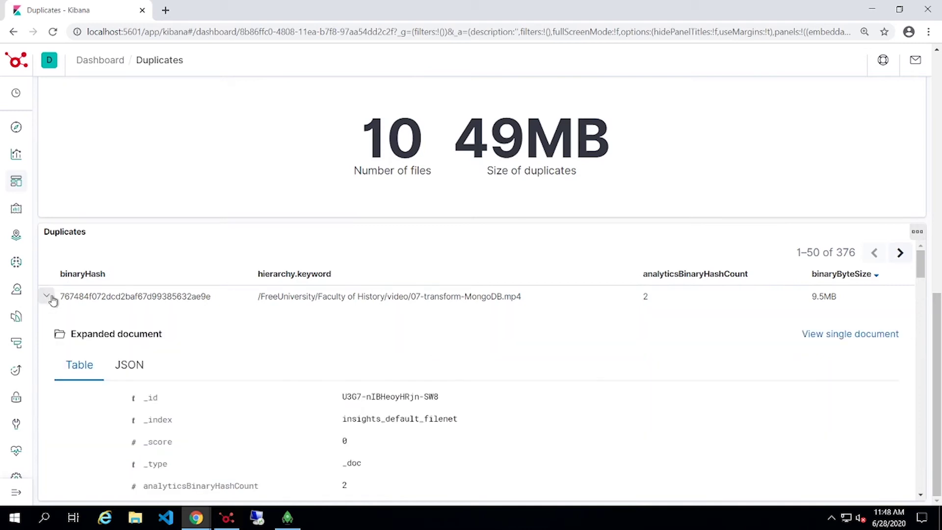
pyautogui.scroll(-2, 138, 362)
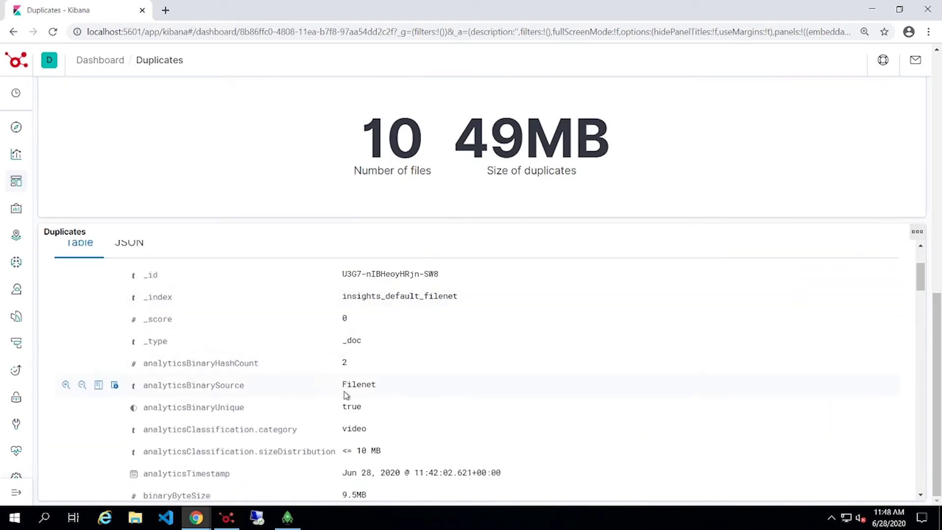
pyautogui.scroll(2, 103, 305)
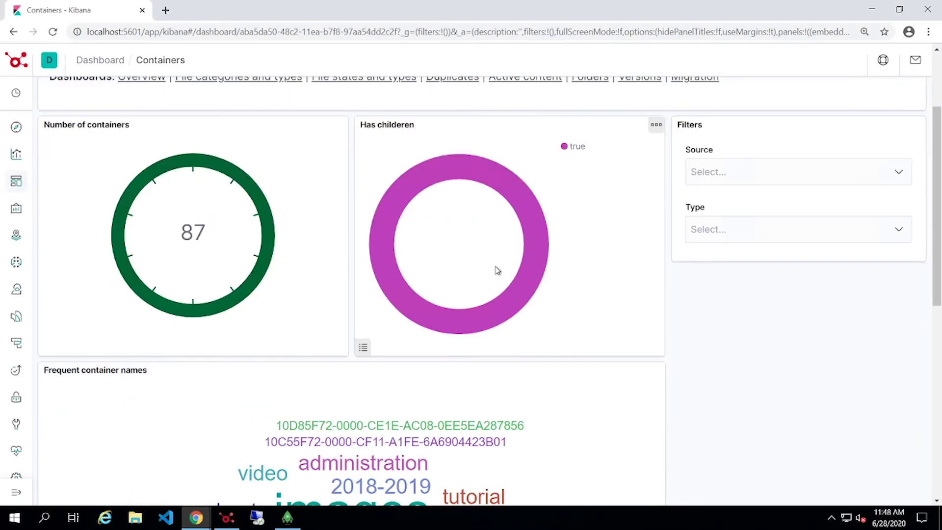
# Bring up the Containers dashboard and scroll through its 87 containers and hierarchy table.
pyautogui.moveTo(468, 177)
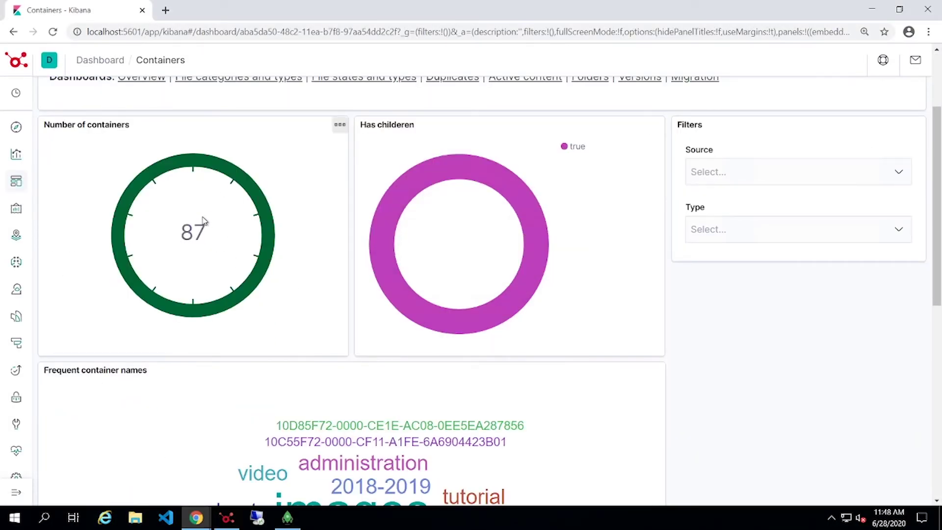
pyautogui.scroll(-3, 203, 221)
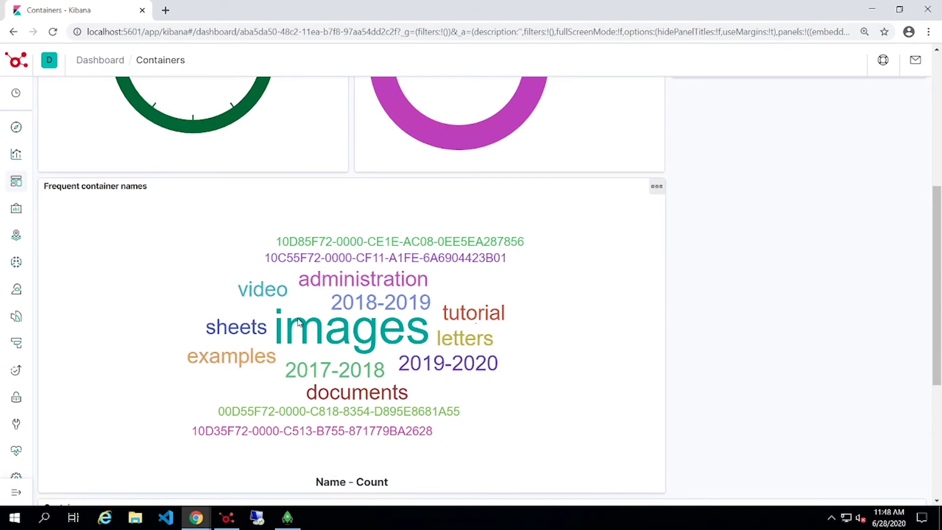
pyautogui.scroll(-4, 315, 342)
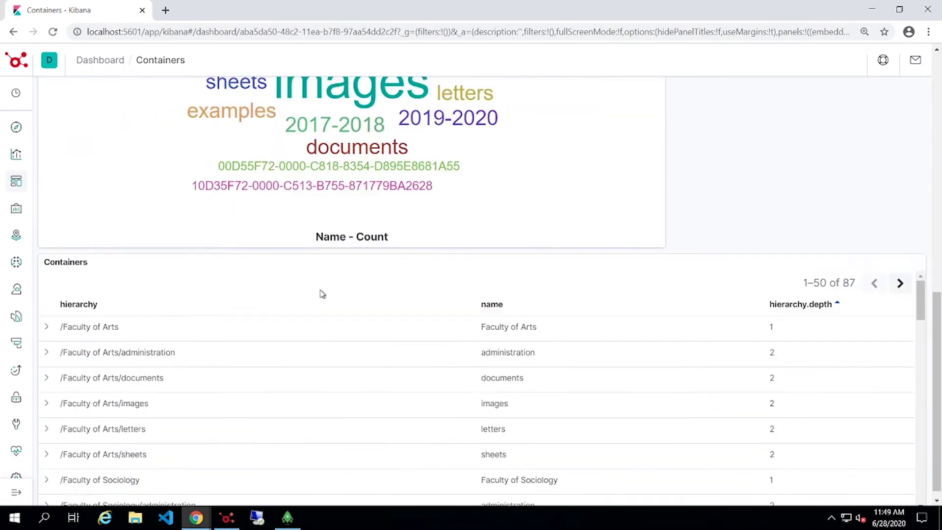
pyautogui.scroll(-5, 337, 343)
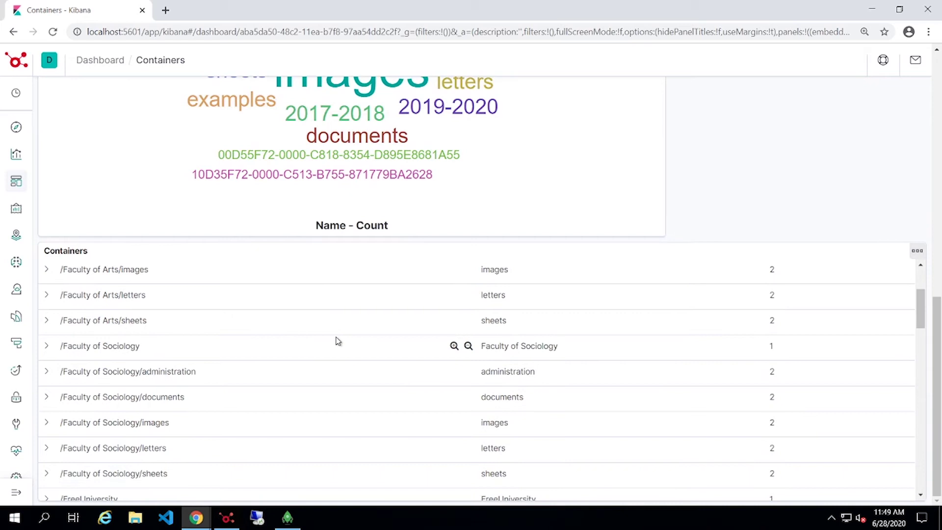
pyautogui.scroll(5, 337, 338)
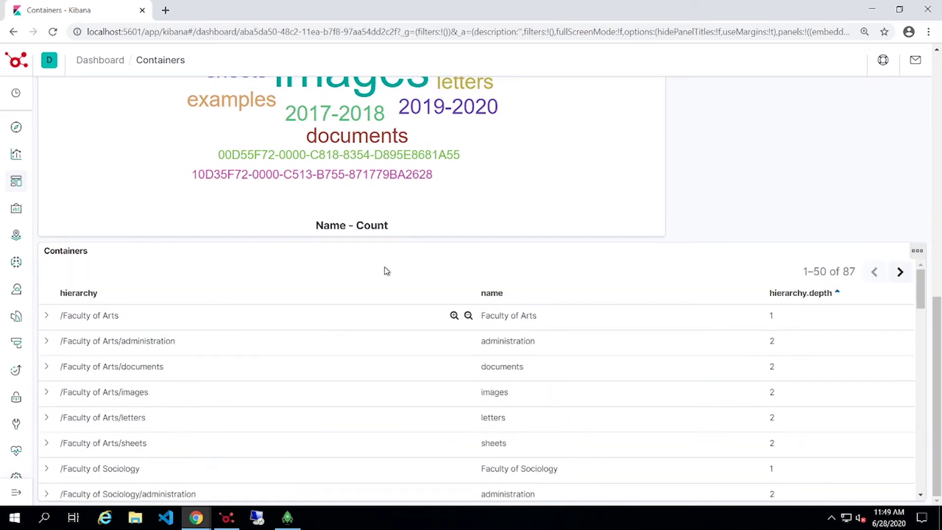
pyautogui.scroll(8, 545, 223)
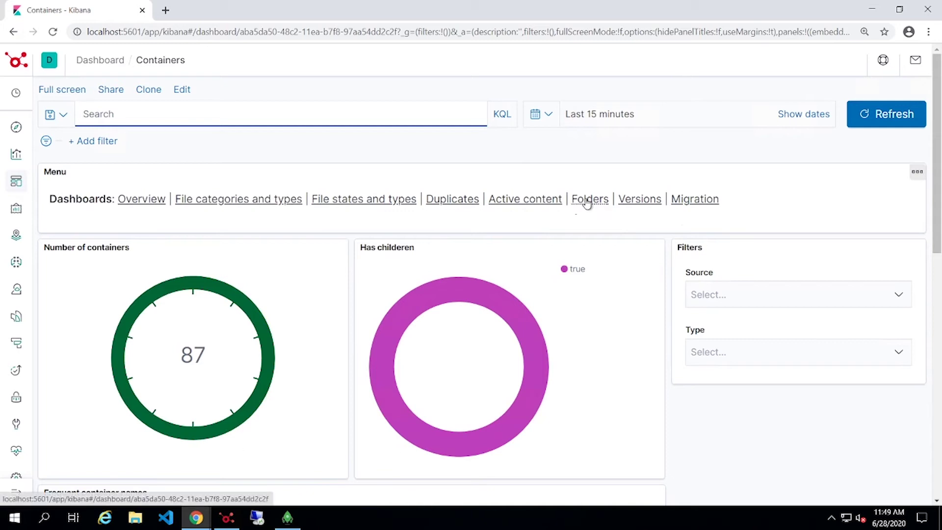
# Open the Migration dashboard and review its migration-status split and Applied Business Rules charts.
pyautogui.click(685, 206)
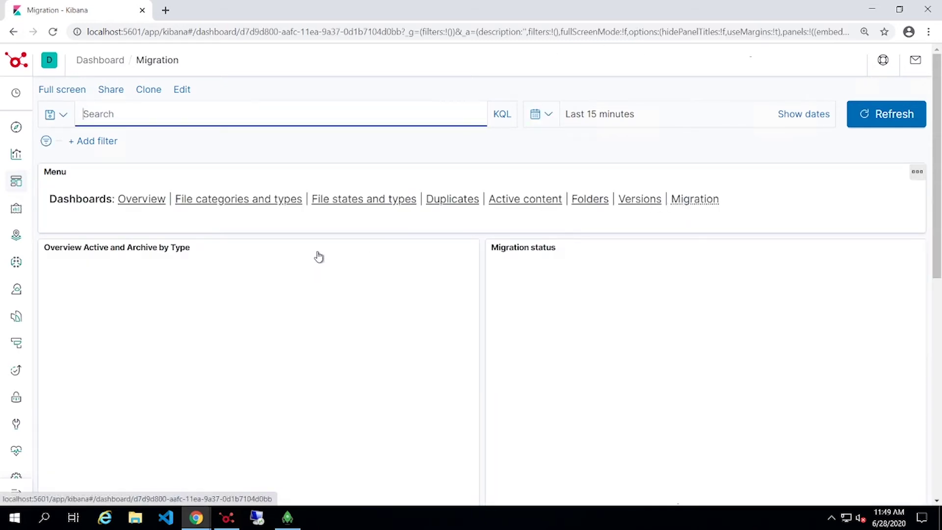
pyautogui.scroll(-3, 317, 256)
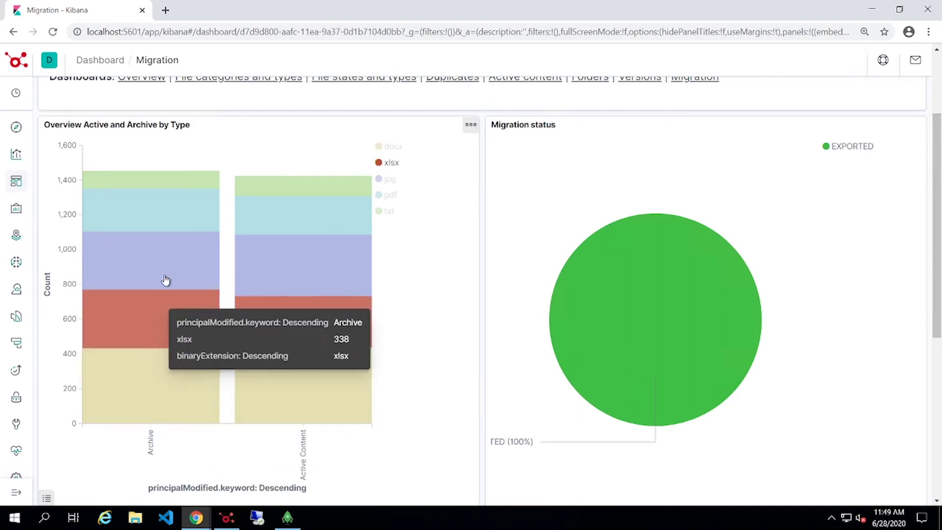
pyautogui.moveTo(618, 287)
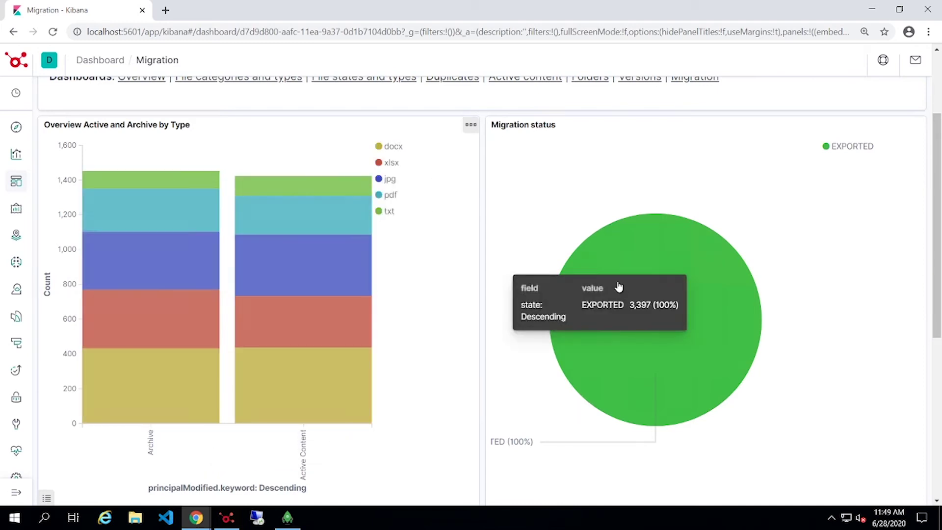
pyautogui.scroll(-4, 700, 273)
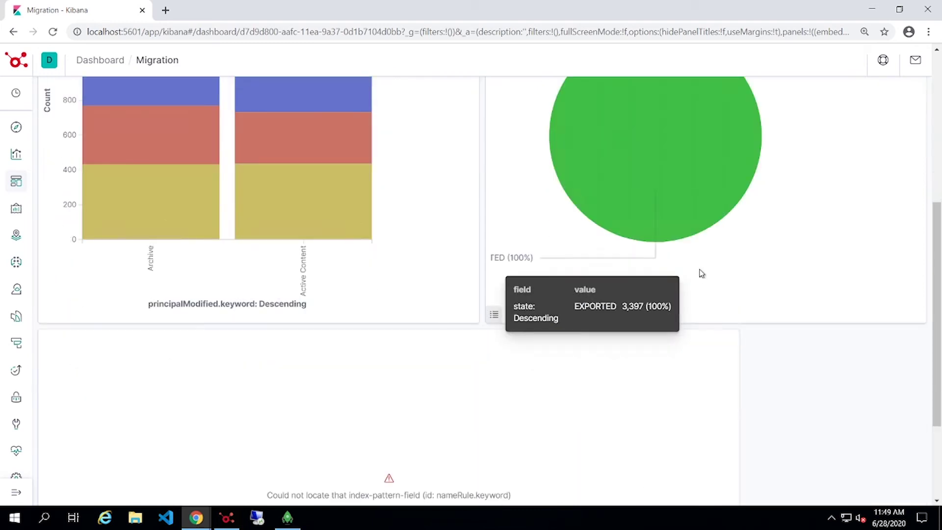
pyautogui.scroll(-3, 701, 273)
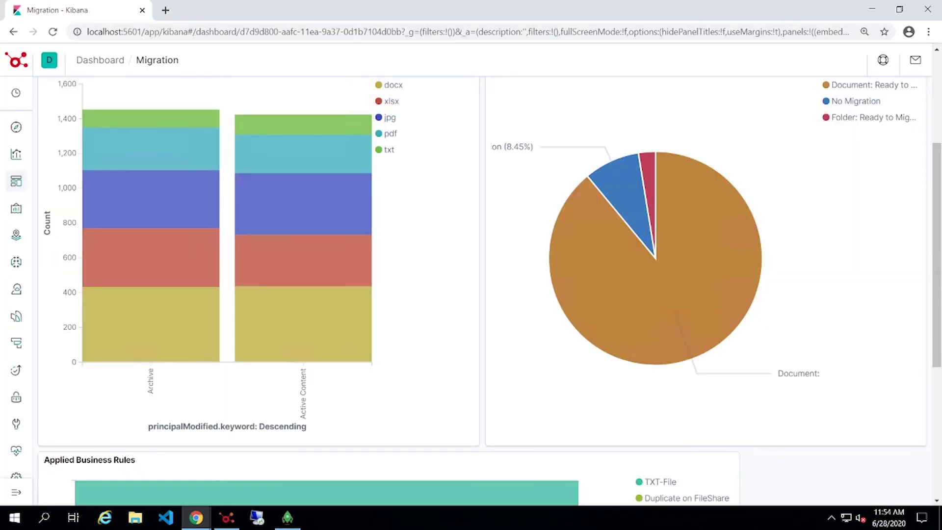
pyautogui.moveTo(580, 231)
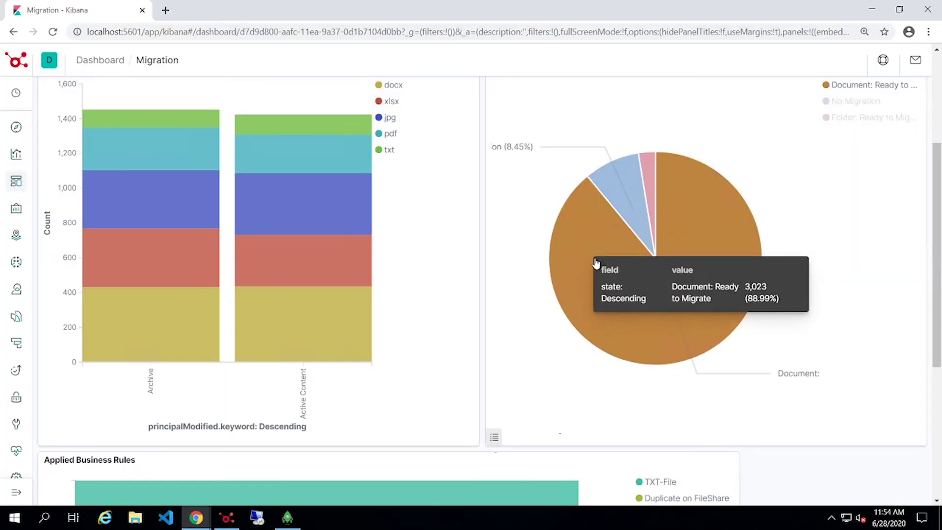
pyautogui.moveTo(637, 227)
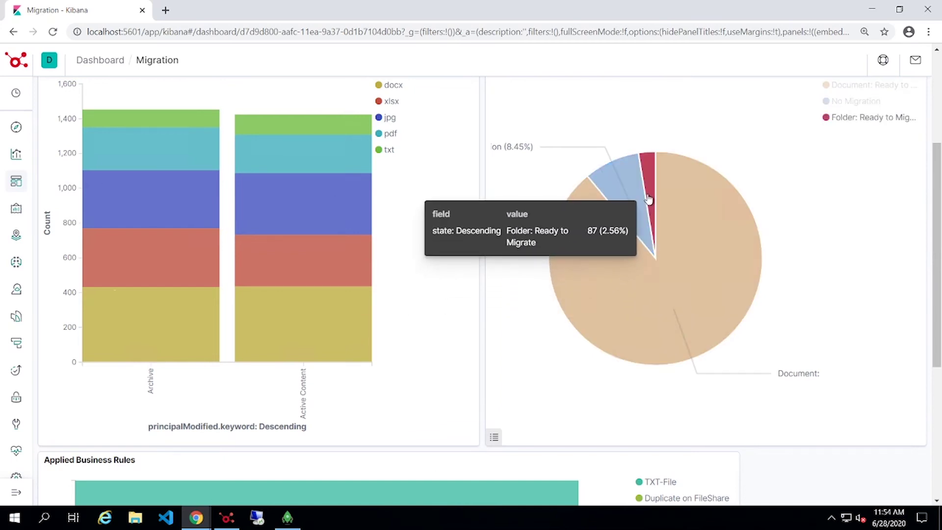
pyautogui.scroll(1, 649, 198)
pyautogui.scroll(-5, 649, 198)
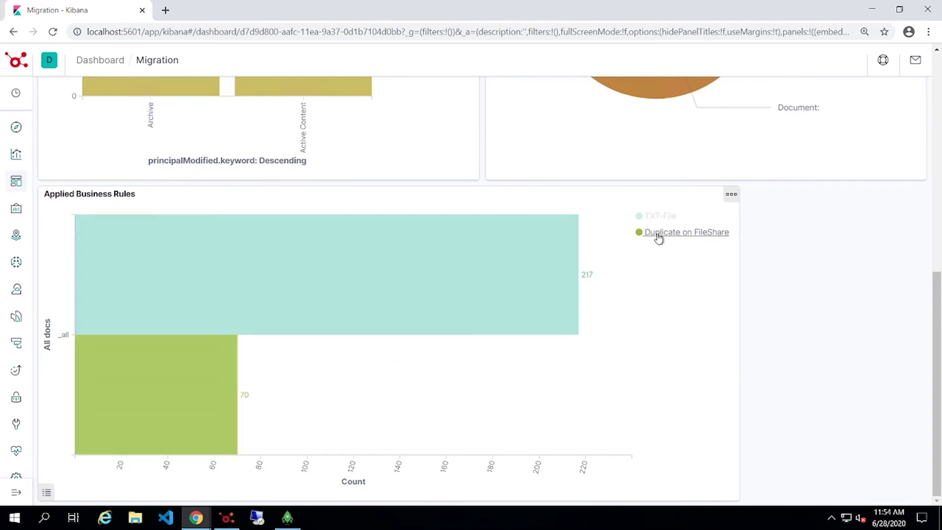
pyautogui.moveTo(200, 397)
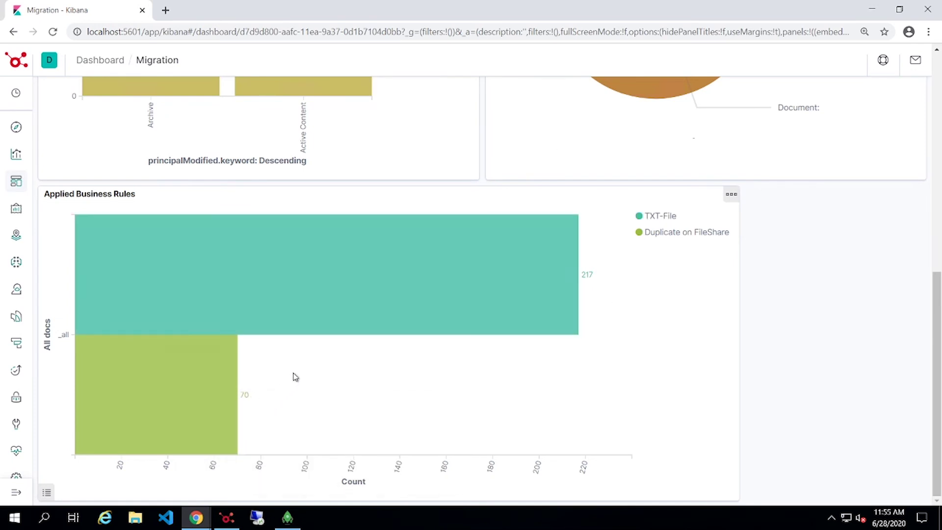
pyautogui.scroll(5, 294, 376)
pyautogui.scroll(1, 295, 376)
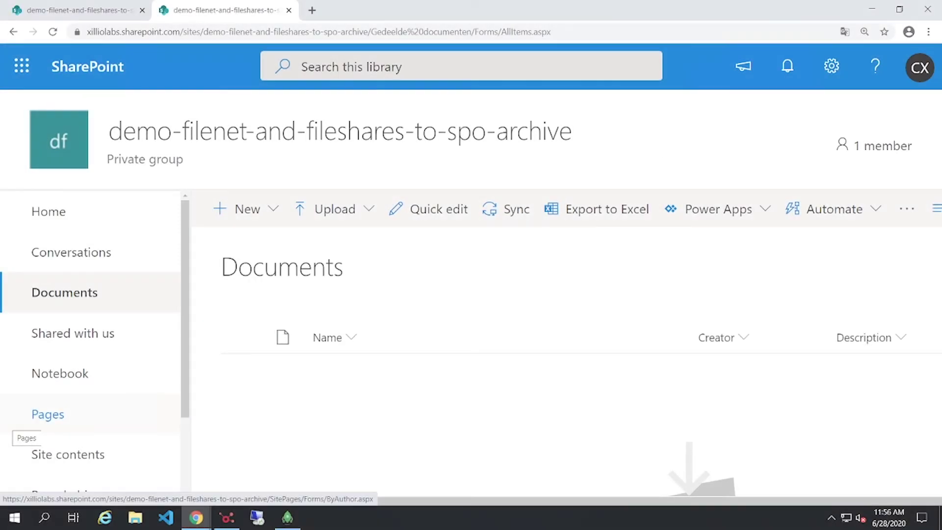
# Reload the archive library and browse FreeUniversity > Faculty of Biology's drafts folders, then return up.
pyautogui.press('F5')
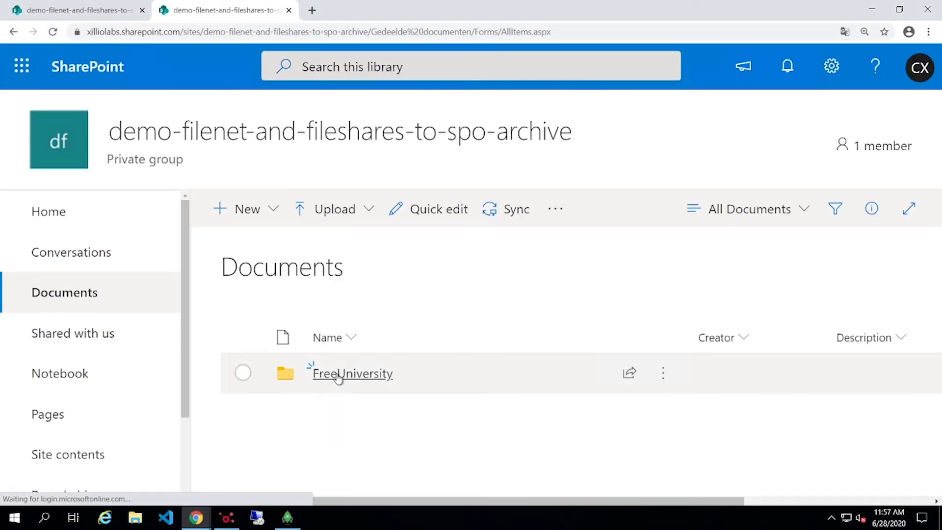
pyautogui.click(339, 373)
pyautogui.click(340, 374)
pyautogui.click(338, 375)
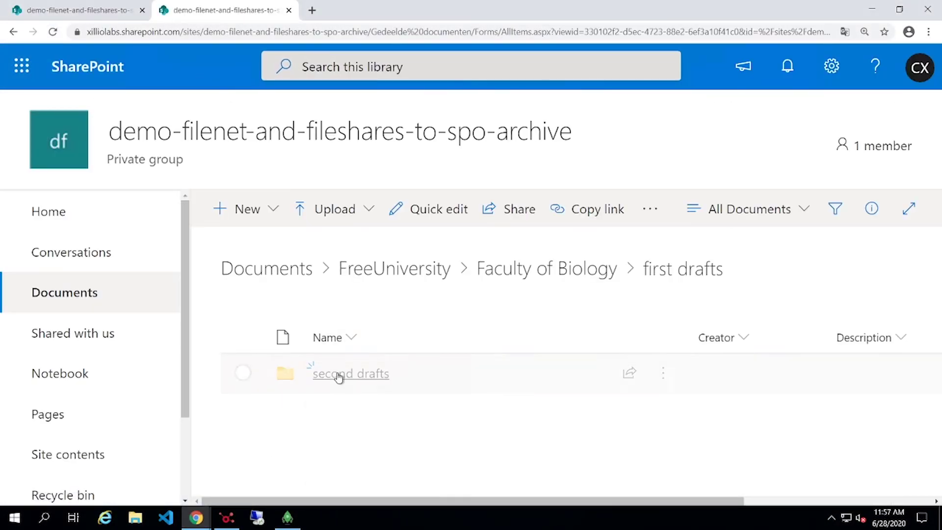
pyautogui.click(339, 375)
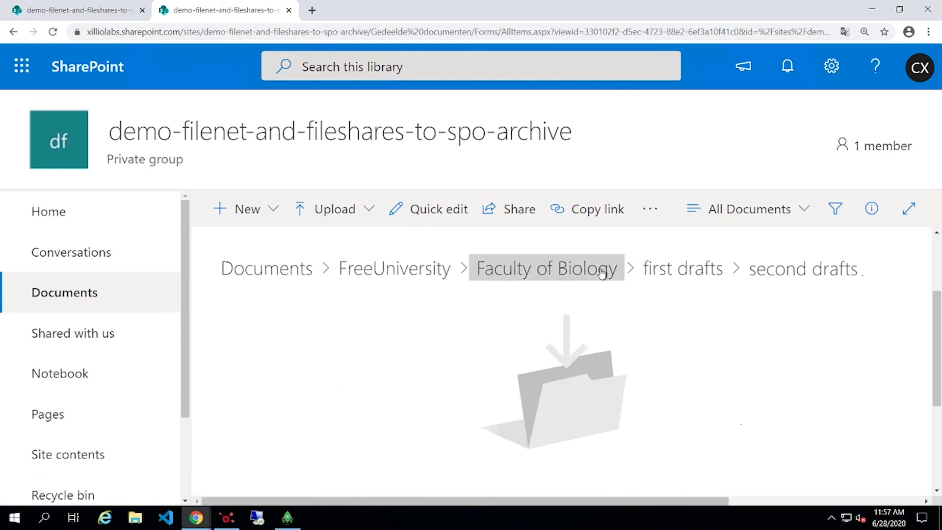
pyautogui.click(490, 268)
pyautogui.click(378, 268)
# Reload the active site's library and open FreeUniversity > Faculty of History > 2014-2015.
pyautogui.click(91, 9)
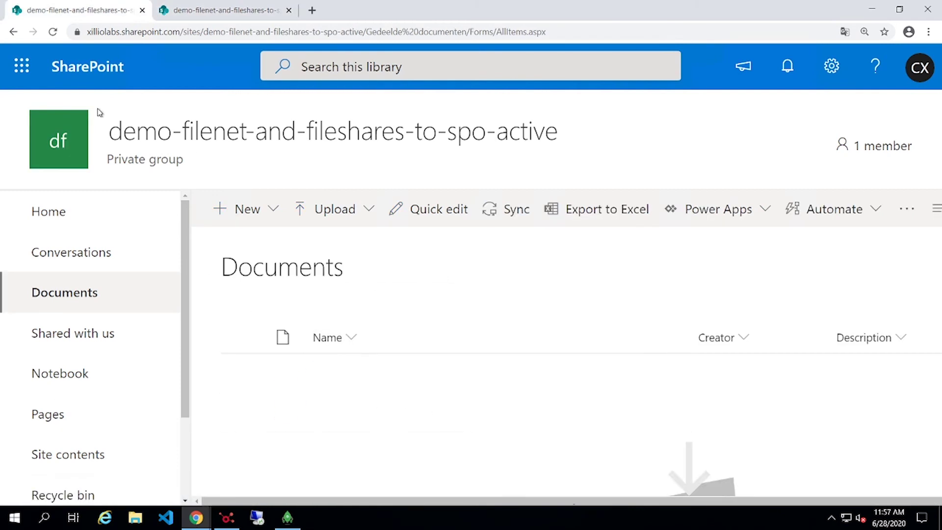
pyautogui.click(53, 32)
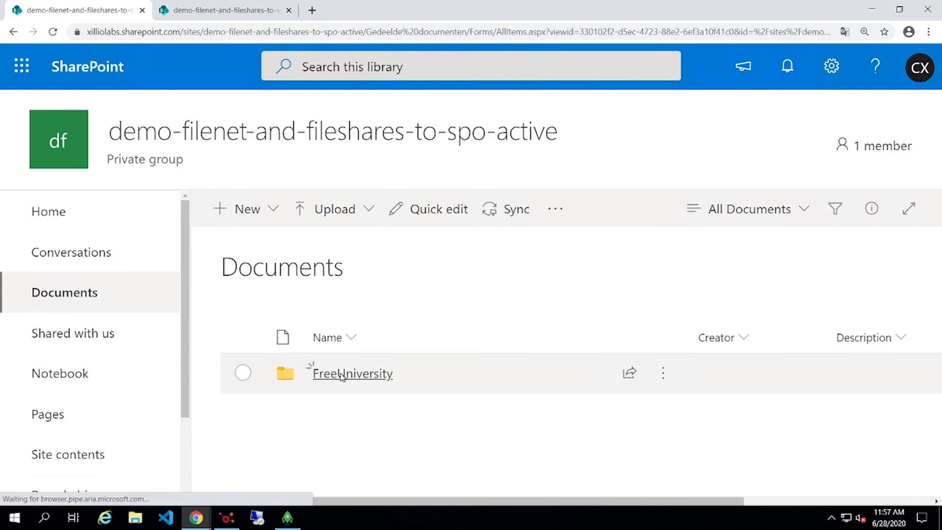
pyautogui.click(338, 374)
pyautogui.click(363, 453)
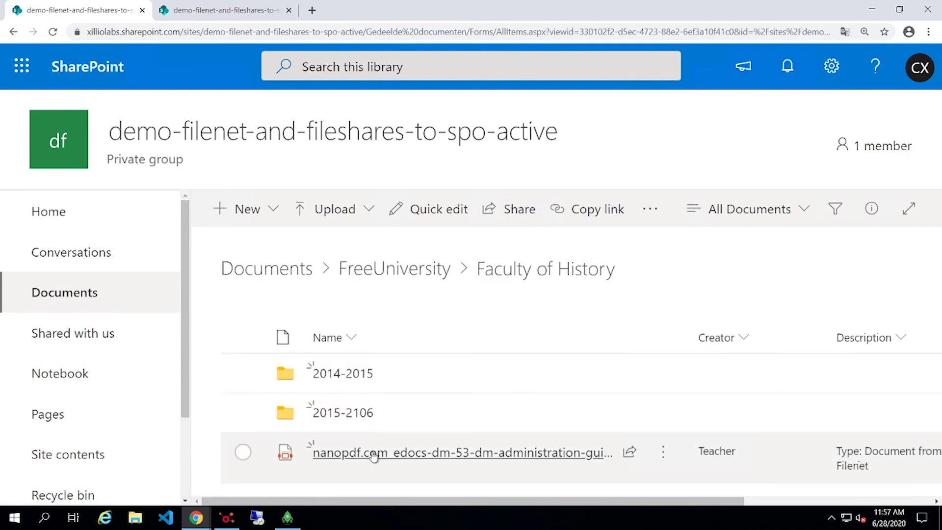
pyautogui.moveTo(358, 452)
pyautogui.click(330, 374)
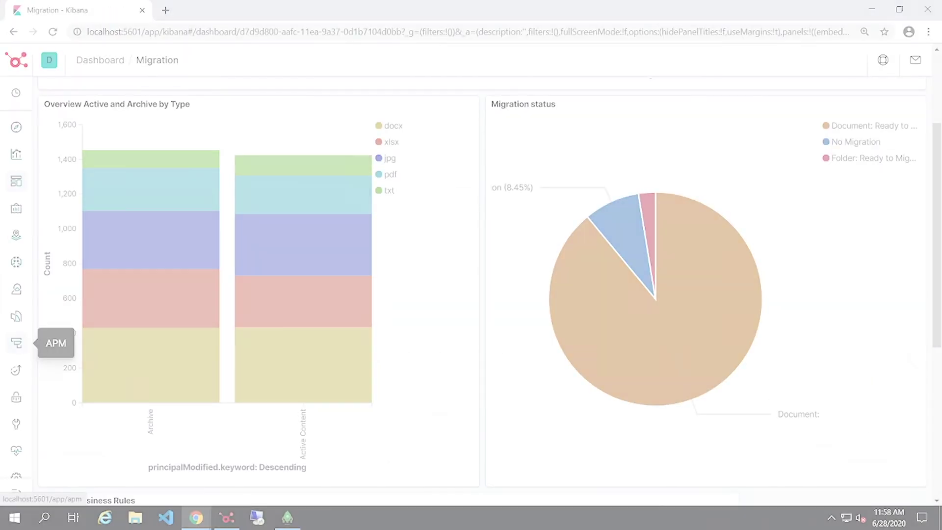
# Refresh the Migration dashboard to show the latest imports into SPO Archive and Active.
pyautogui.scroll(3, 672, 154)
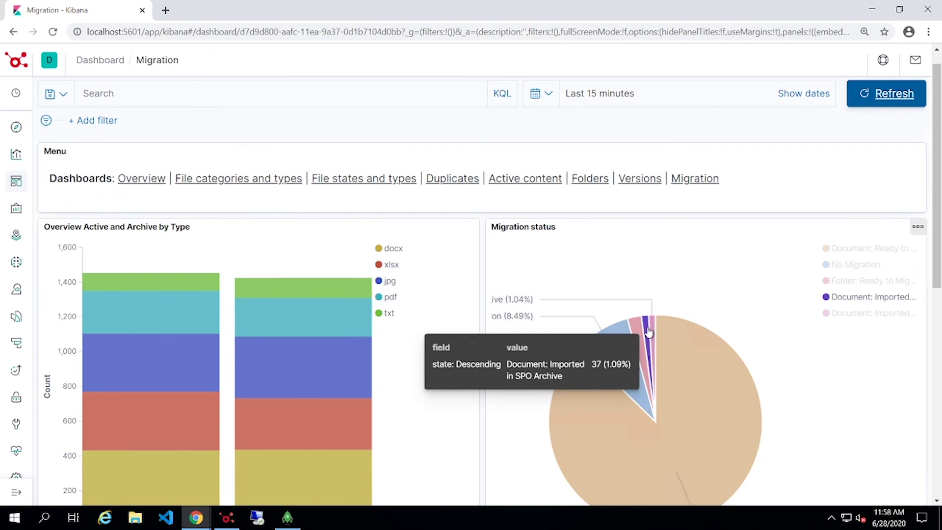
pyautogui.moveTo(652, 335)
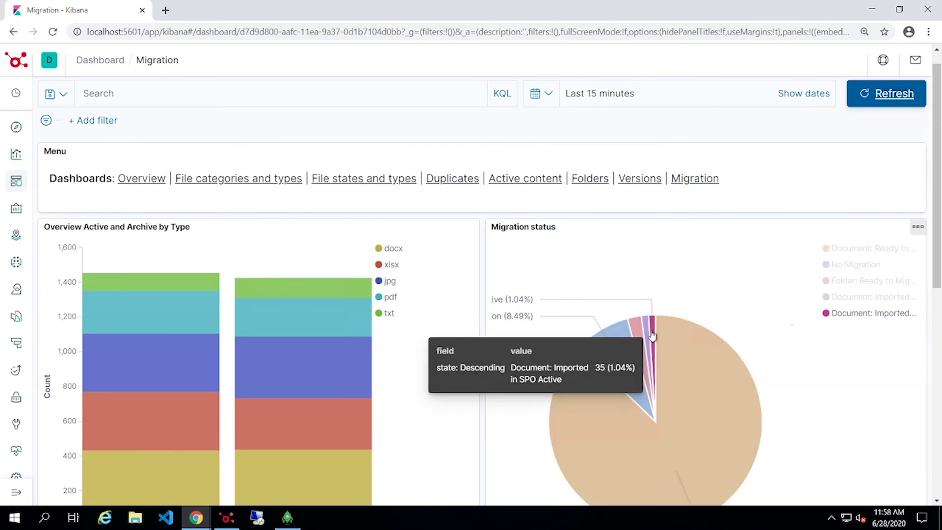
pyautogui.scroll(-3, 723, 347)
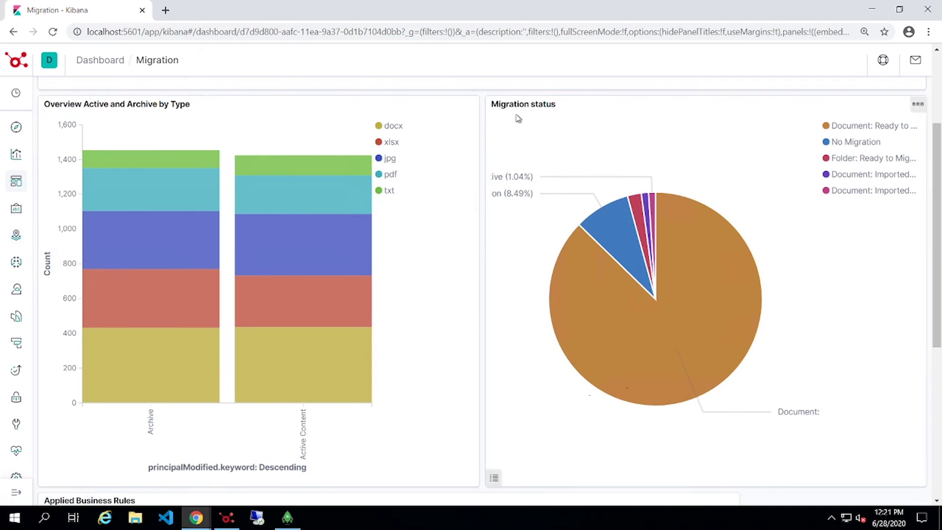
pyautogui.scroll(3, 761, 174)
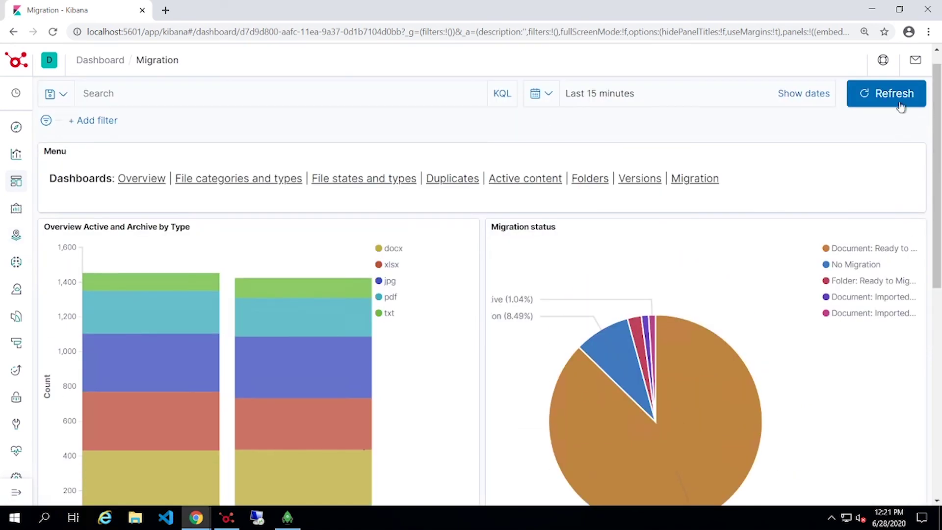
pyautogui.click(888, 98)
pyautogui.scroll(-3, 662, 256)
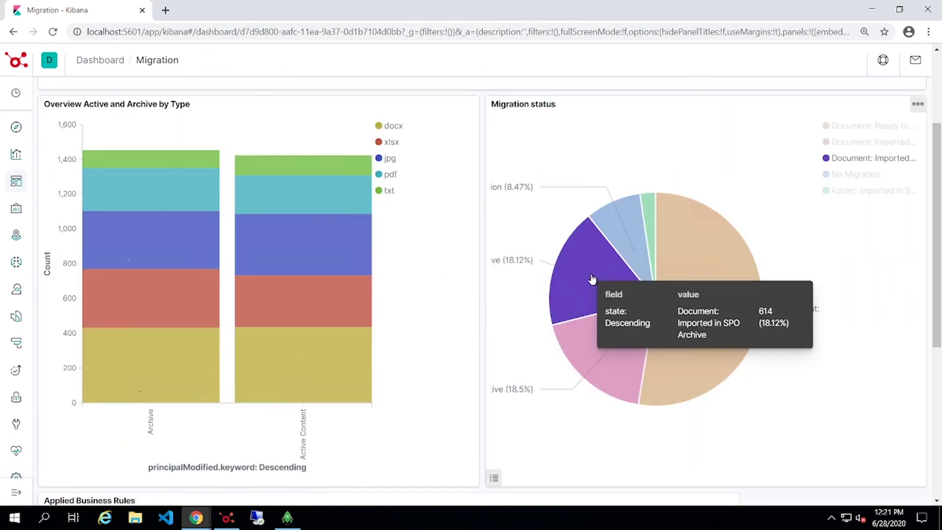
pyautogui.moveTo(693, 351)
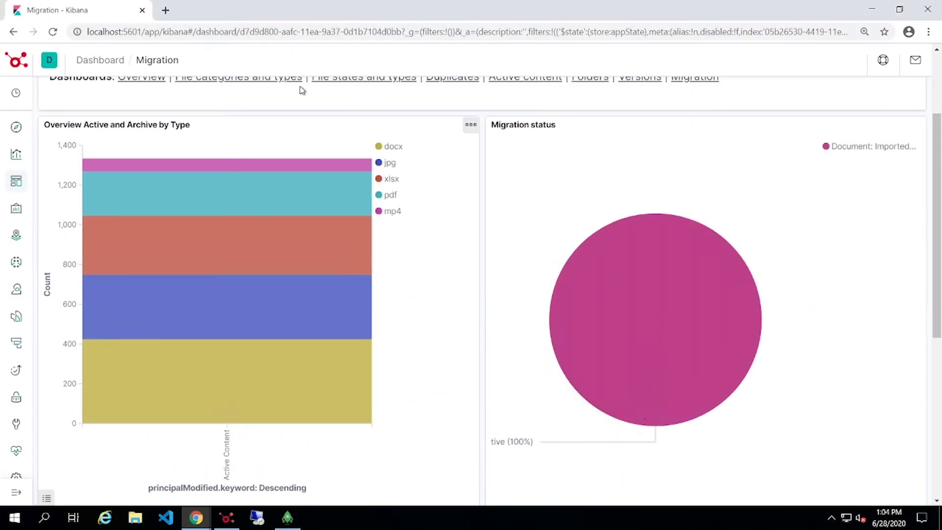
pyautogui.scroll(1, 315, 136)
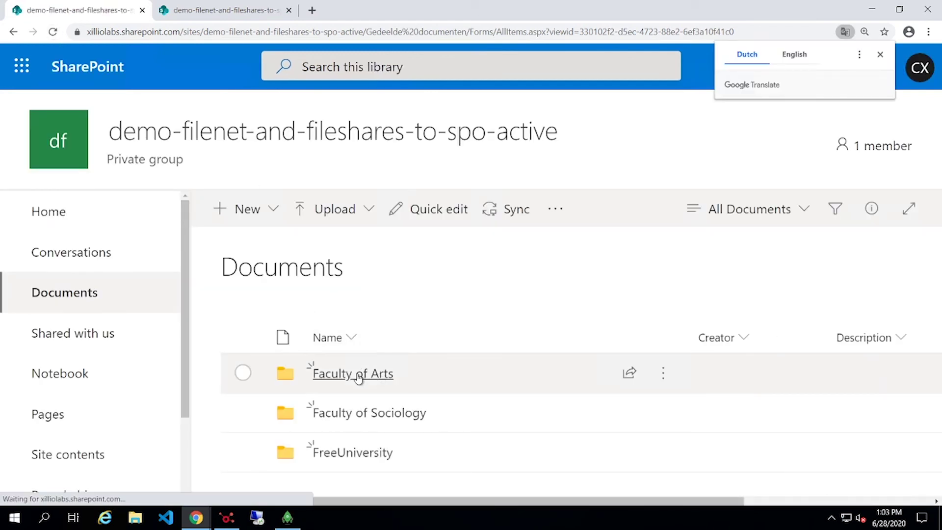
# Go into Faculty of Sociology and open its sheets subfolder in the active site.
pyautogui.click(364, 417)
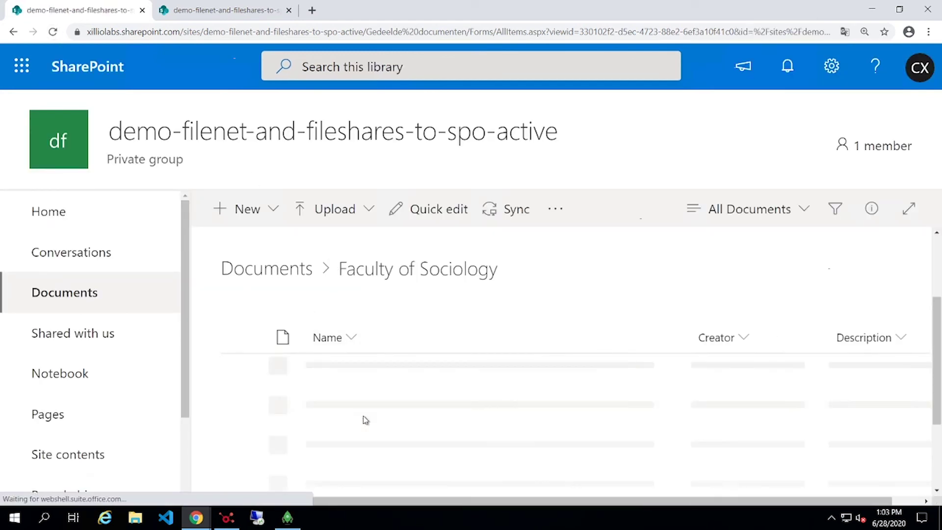
pyautogui.click(338, 473)
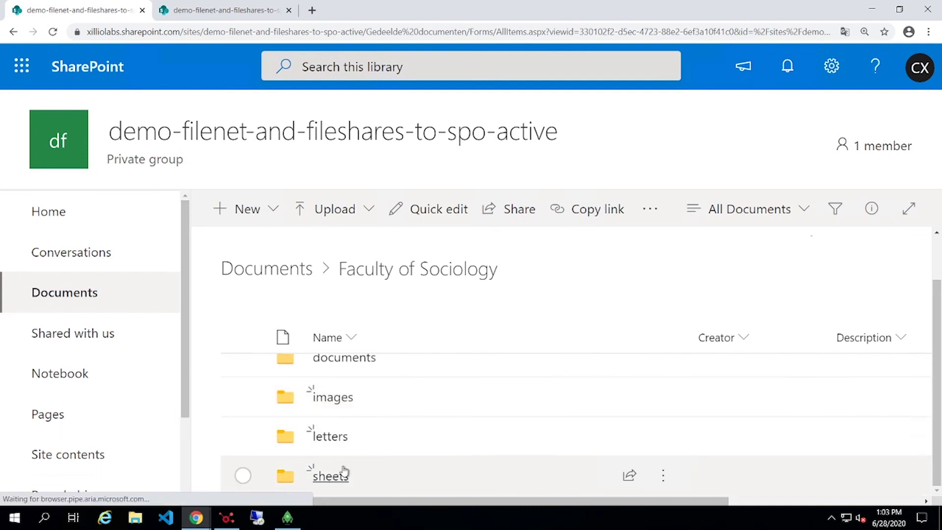